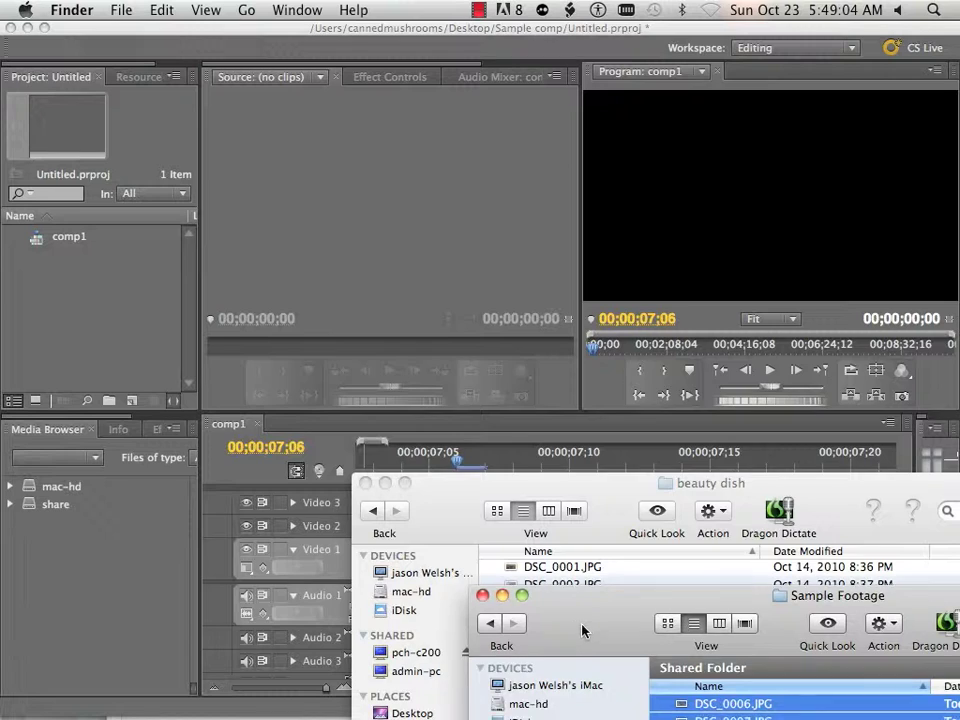
Clear the selection in Finder's Sample Footage window and move the window aside so the Premiere Pro project items are visible
{"action": "left_click_drag", "start_coordinate": [580, 630], "coordinate": [197, 103]}
{"action": "left_click", "coordinate": [330, 308]}
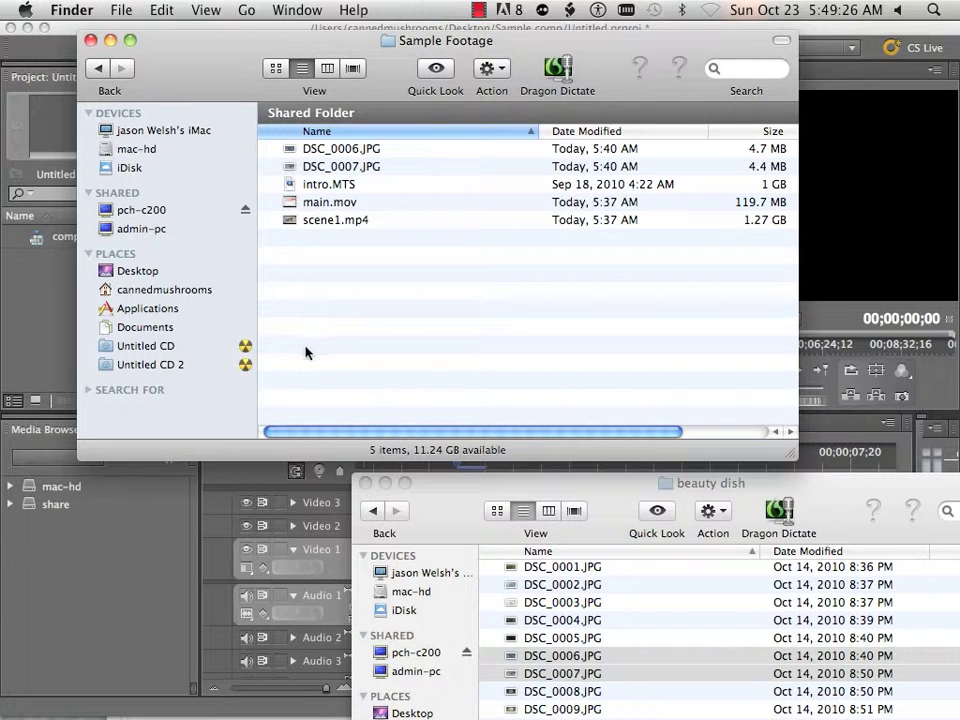
{"action": "left_click_drag", "start_coordinate": [221, 79], "coordinate": [445, 117]}
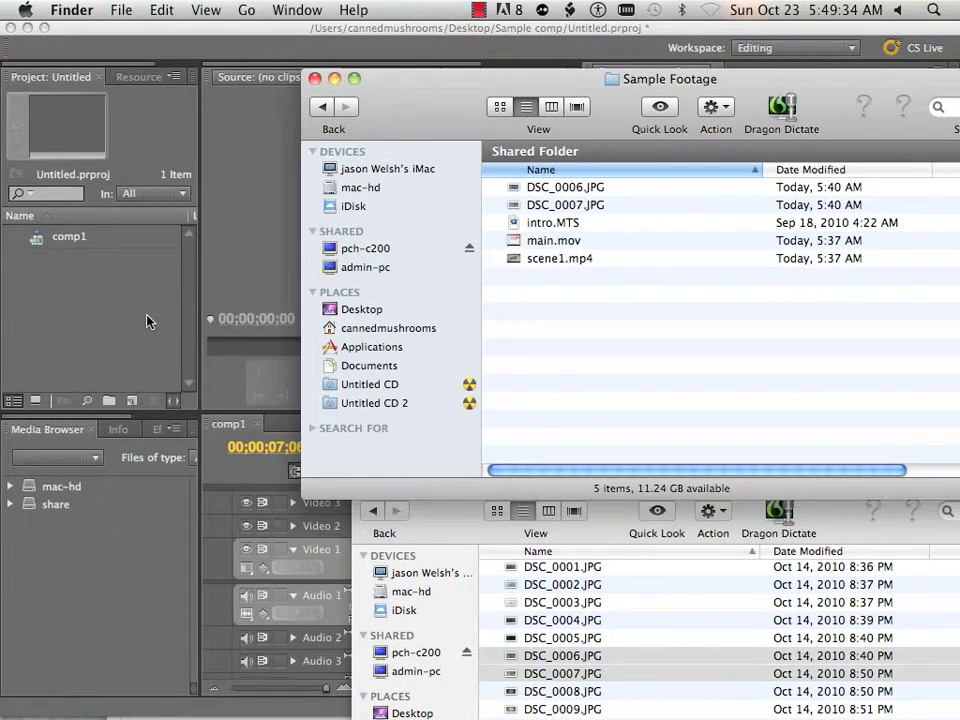
Switch to Premiere Pro and import intro.MTS from the Sample Footage folder using the Import command
{"action": "left_click", "coordinate": [161, 40]}
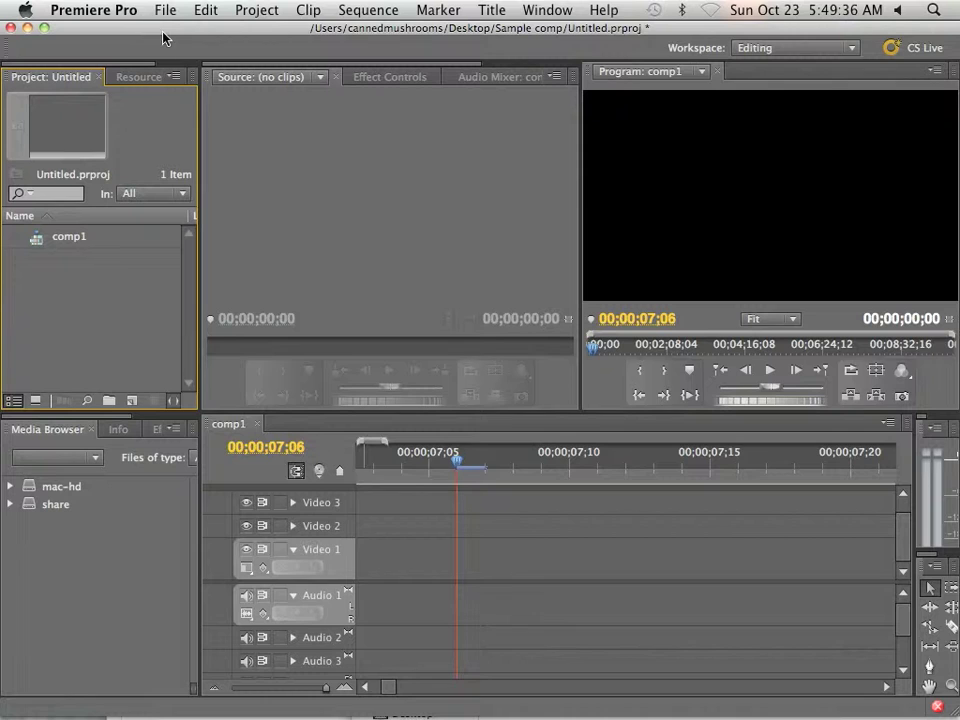
{"action": "left_click", "coordinate": [161, 10]}
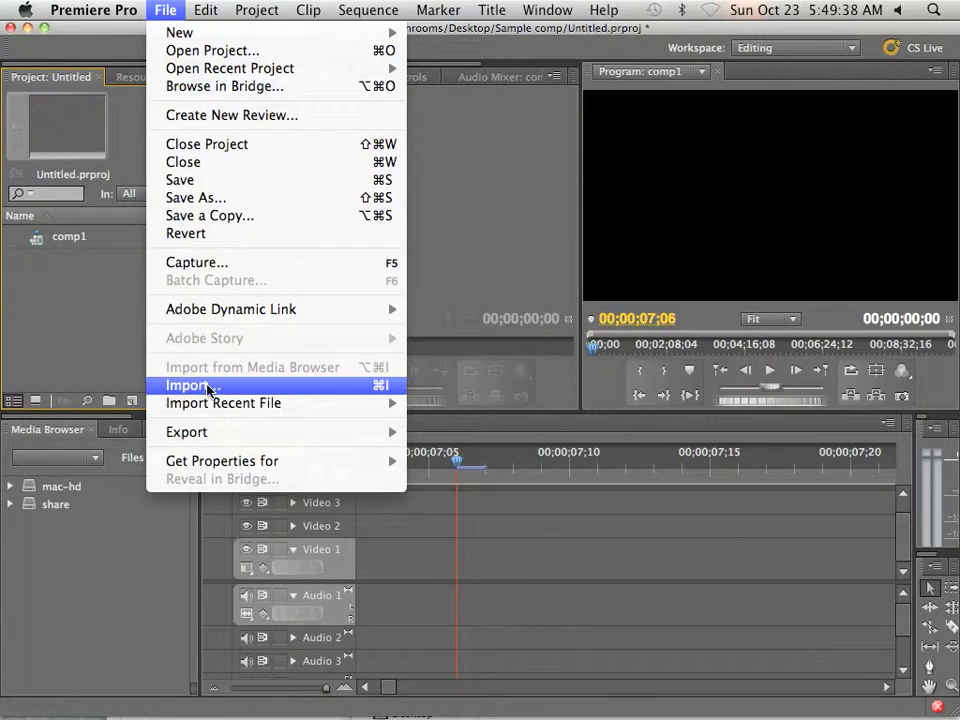
{"action": "left_click", "coordinate": [160, 386]}
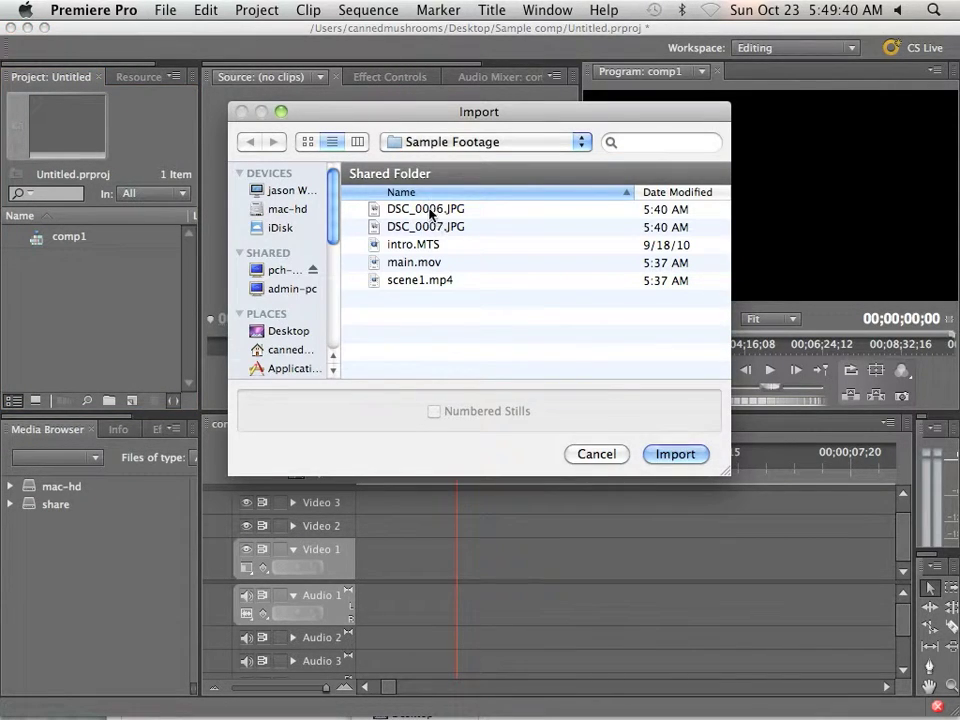
{"action": "left_click", "coordinate": [421, 250]}
{"action": "left_click", "coordinate": [673, 456]}
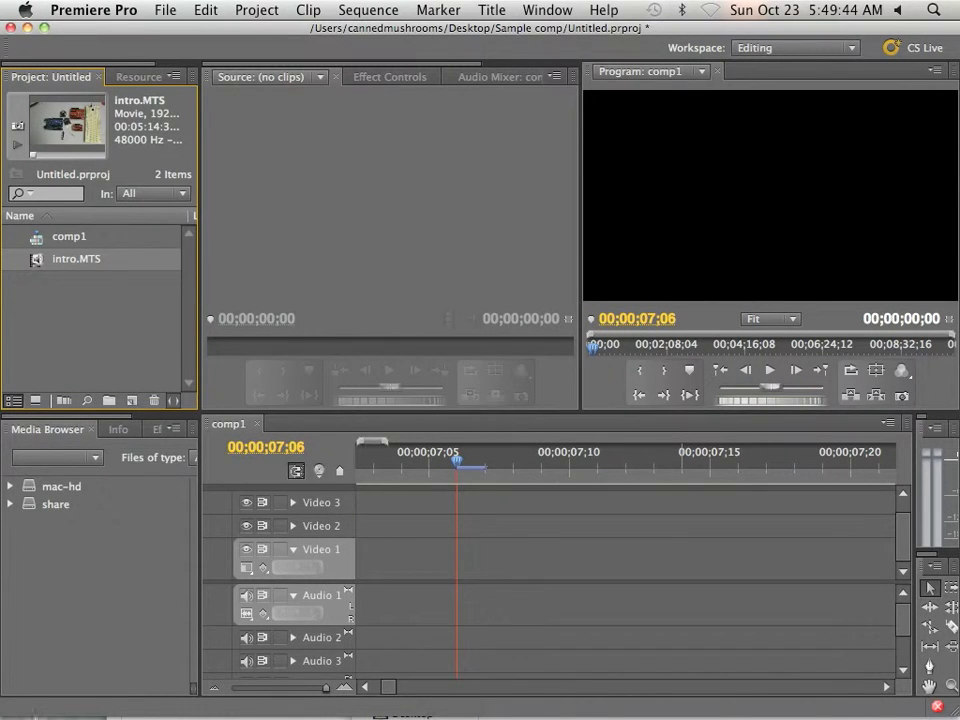
Add scene1.mp4 to the Premiere Pro project directly from the Sample Footage folder in Finder
{"action": "left_click", "coordinate": [28, 704]}
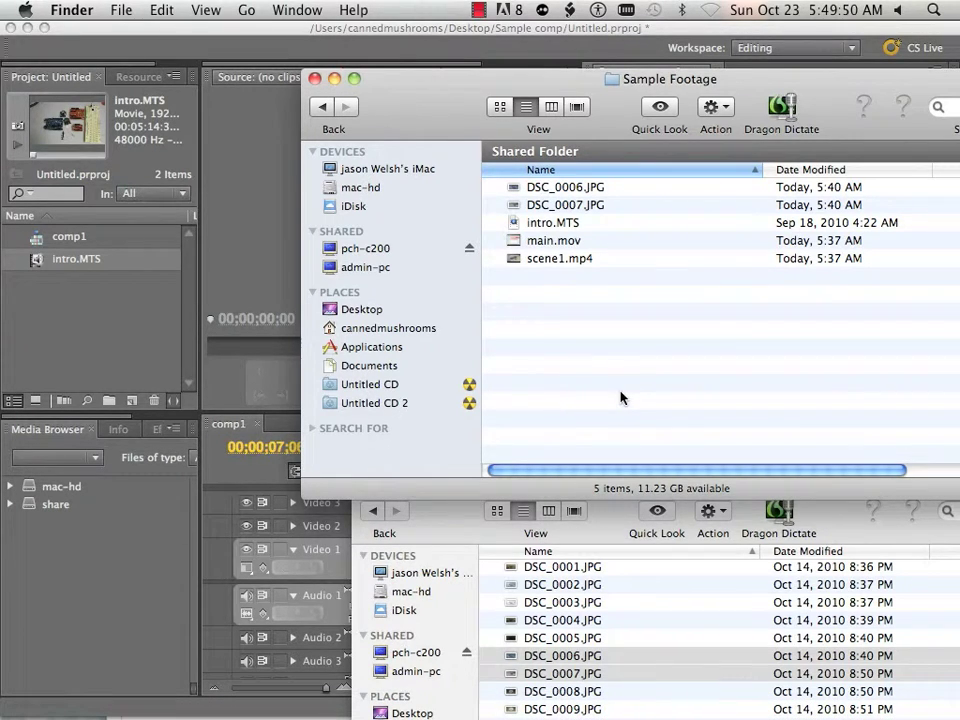
{"action": "left_click", "coordinate": [568, 262]}
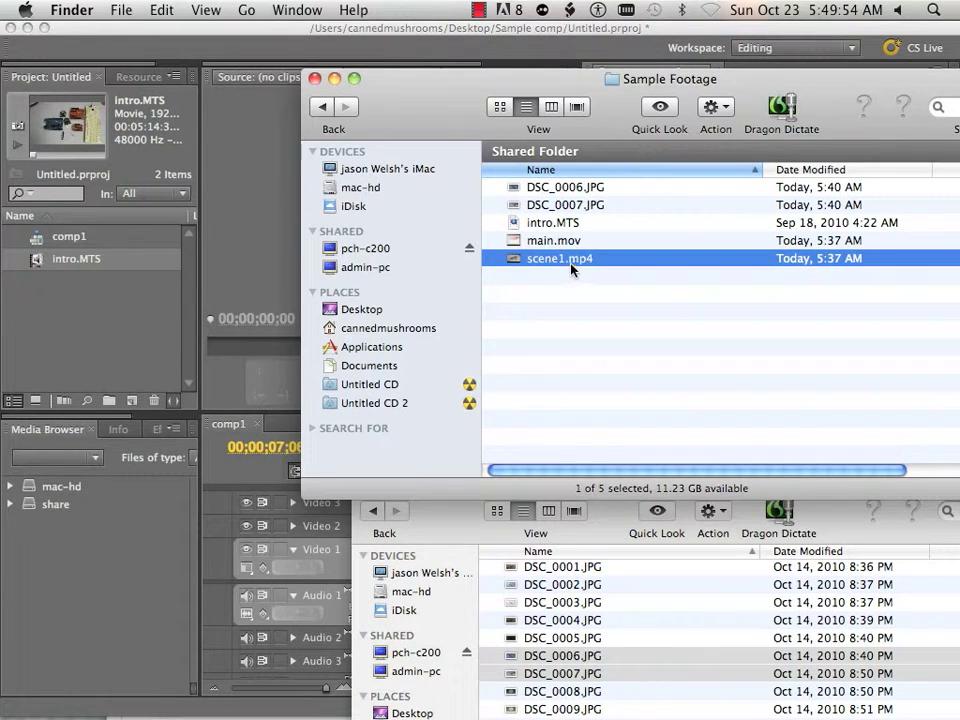
{"action": "left_click_drag", "start_coordinate": [568, 262], "coordinate": [145, 317]}
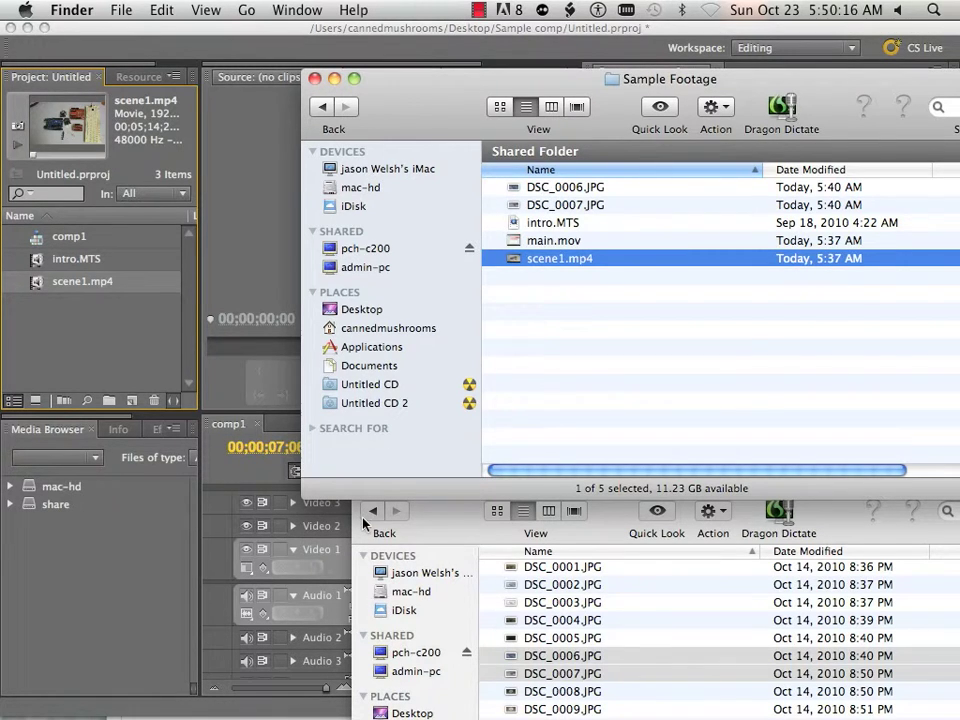
{"action": "left_click", "coordinate": [130, 374]}
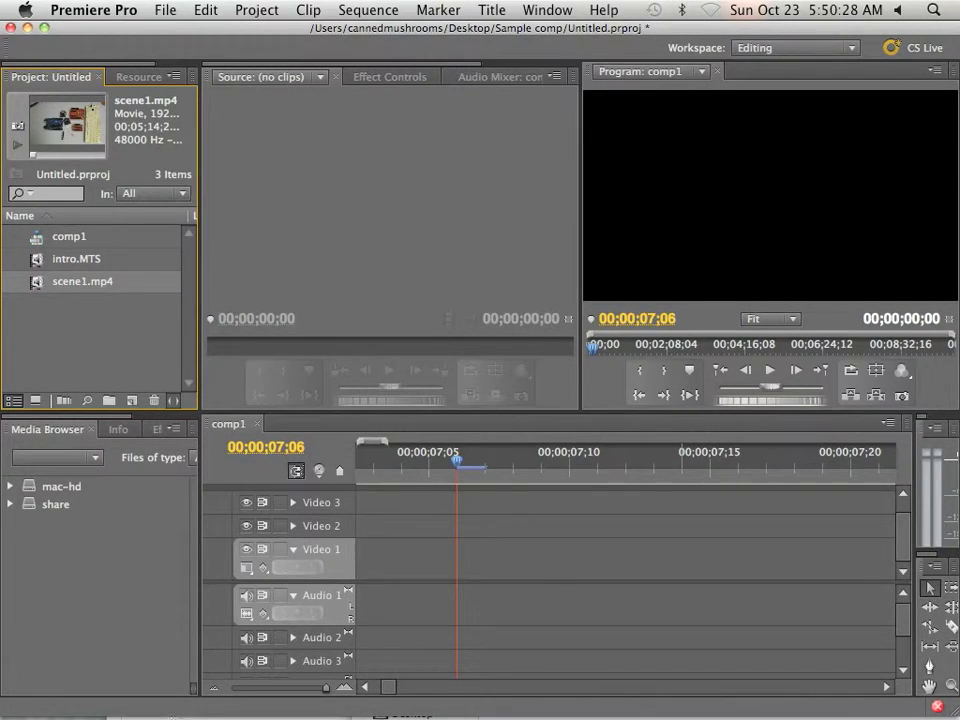
Add the still image DSC_0007.JPG from Finder's Sample Footage folder to the Premiere Pro project
{"action": "mouse_move", "coordinate": [153, 713]}
{"action": "left_click", "coordinate": [27, 702]}
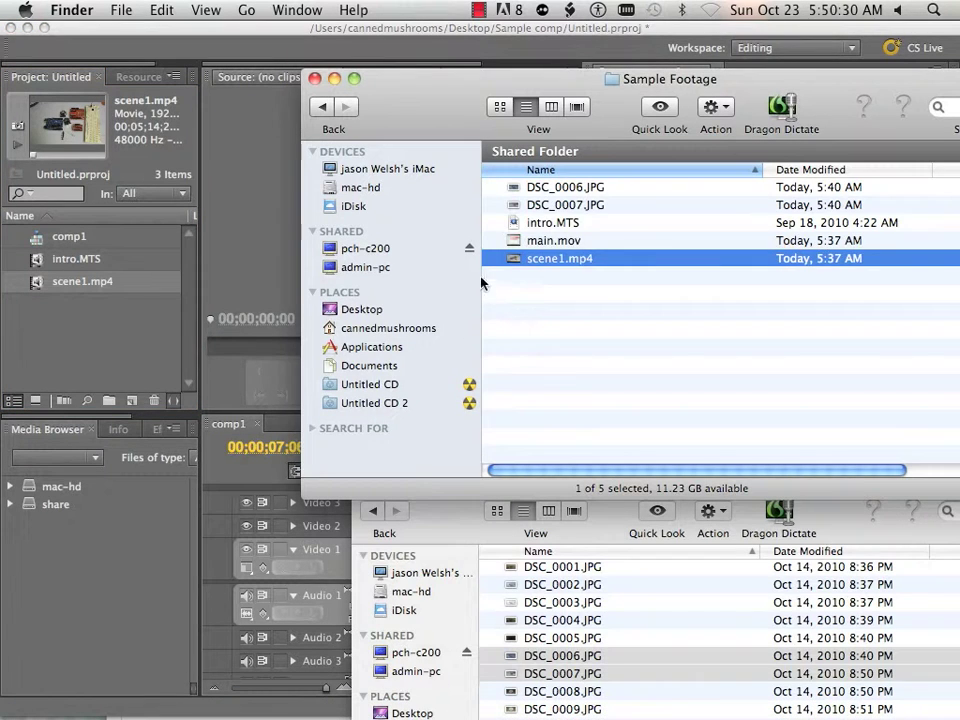
{"action": "left_click", "coordinate": [553, 203]}
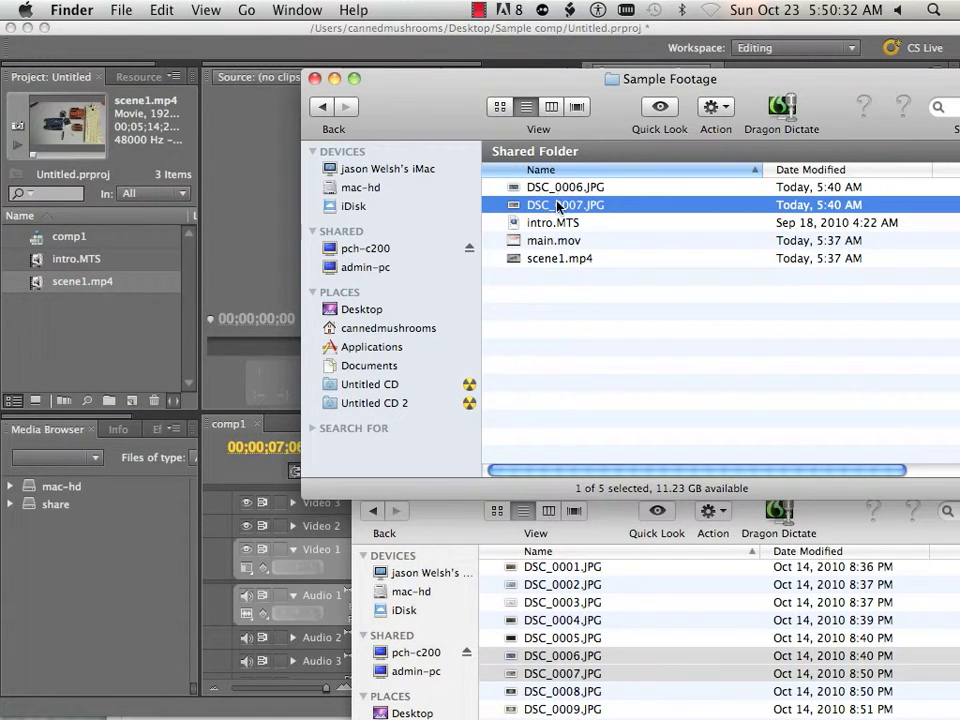
{"action": "left_click_drag", "start_coordinate": [187, 285], "coordinate": [99, 368]}
{"action": "left_click", "coordinate": [99, 368]}
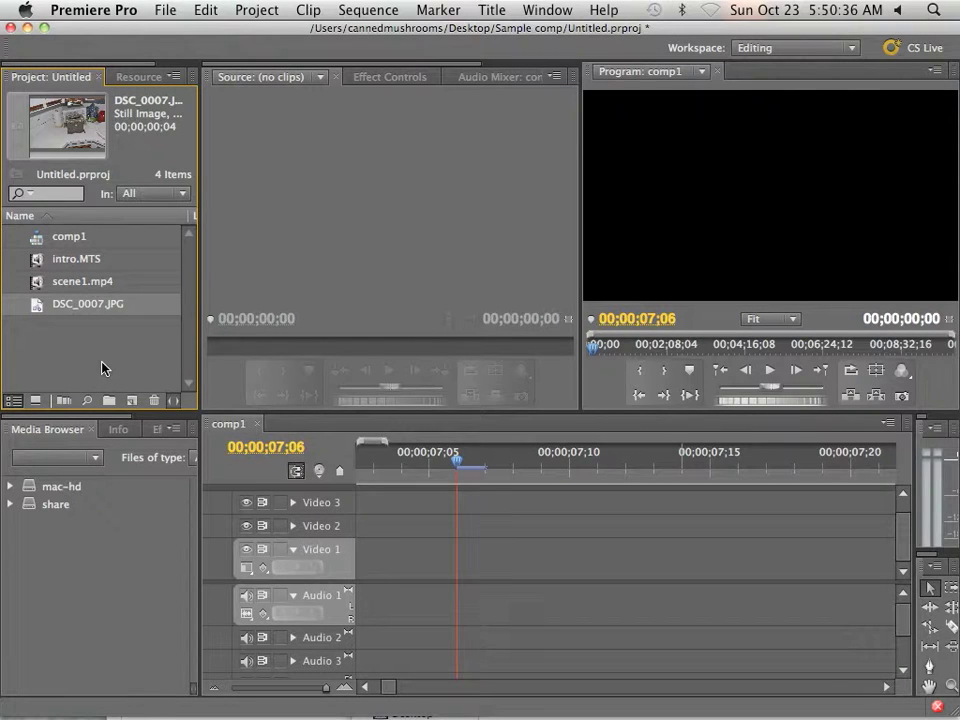
Place DSC_0007.JPG on the Video 2 track at about 00;00;07;04 and move the playhead to the clip's end
{"action": "left_click_drag", "start_coordinate": [35, 308], "coordinate": [405, 535]}
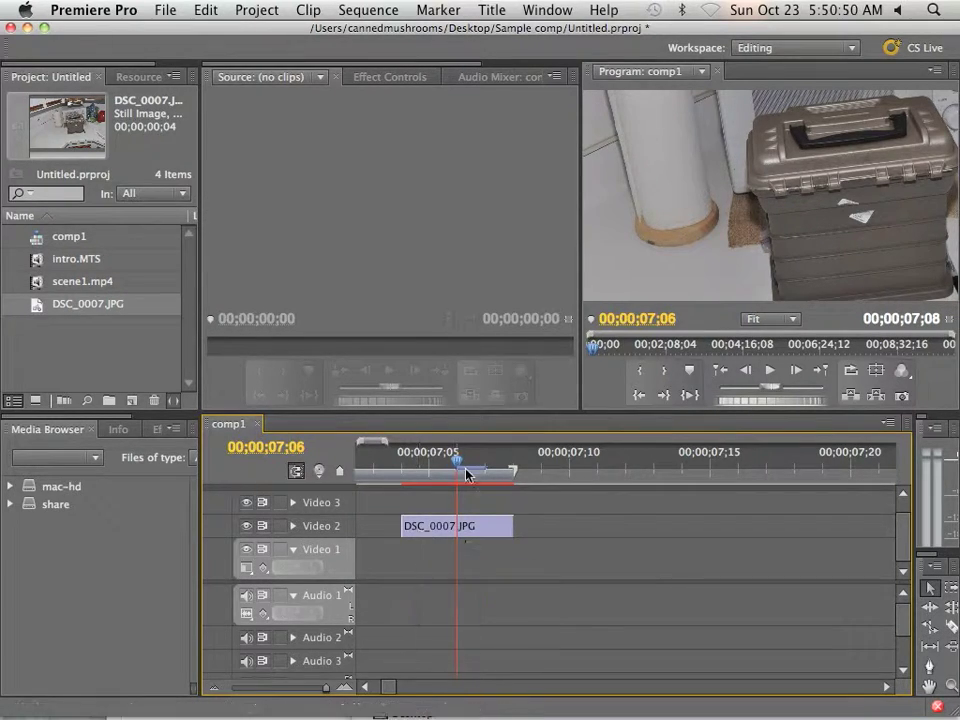
{"action": "left_click_drag", "start_coordinate": [456, 466], "coordinate": [397, 472]}
{"action": "key", "text": "End"}
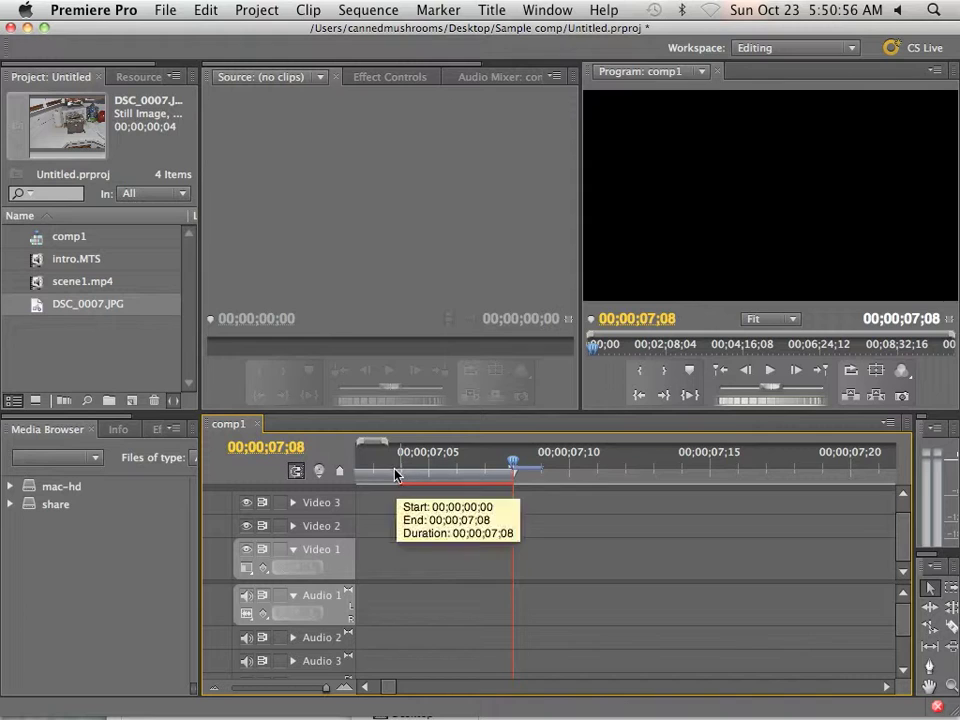
Set the Still Image Default Duration to 150 frames in the General preferences
{"action": "left_click", "coordinate": [161, 12]}
{"action": "mouse_move", "coordinate": [142, 12]}
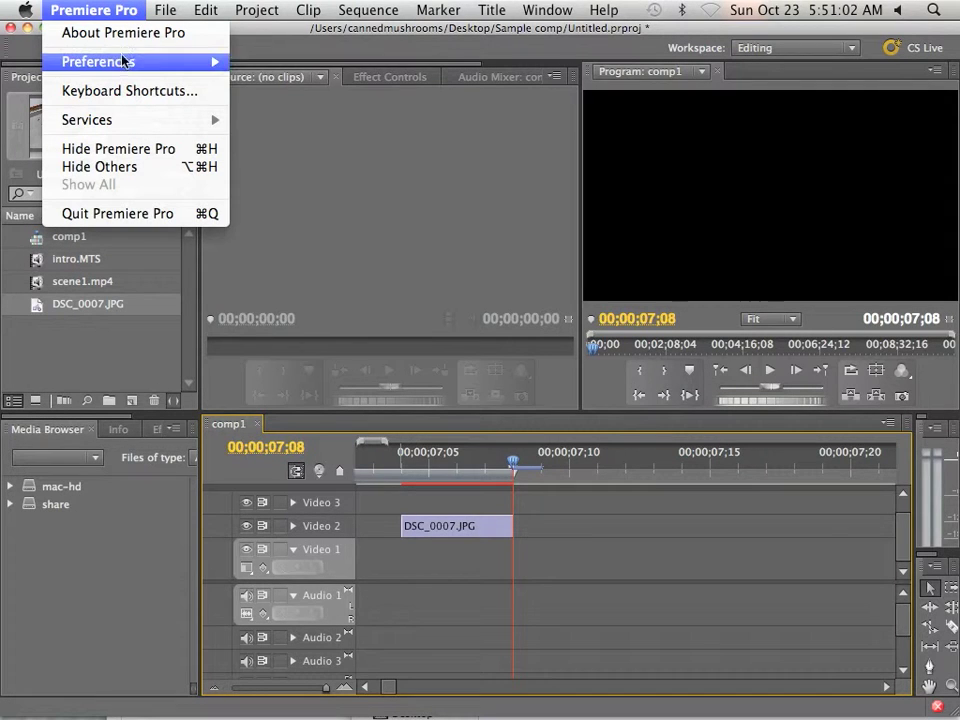
{"action": "mouse_move", "coordinate": [125, 66]}
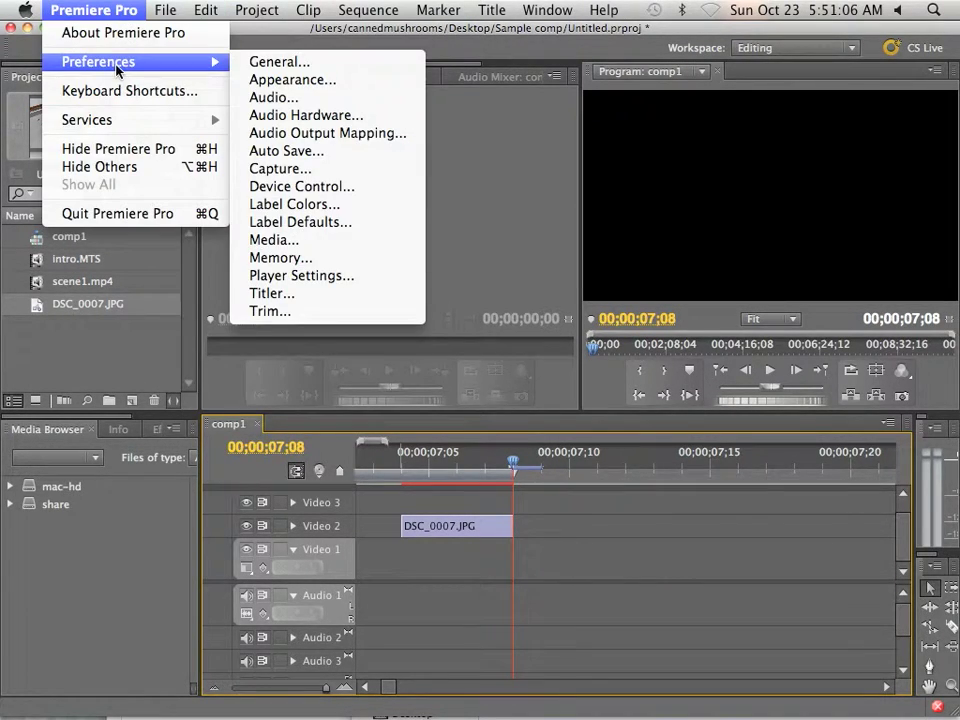
{"action": "left_click", "coordinate": [290, 65]}
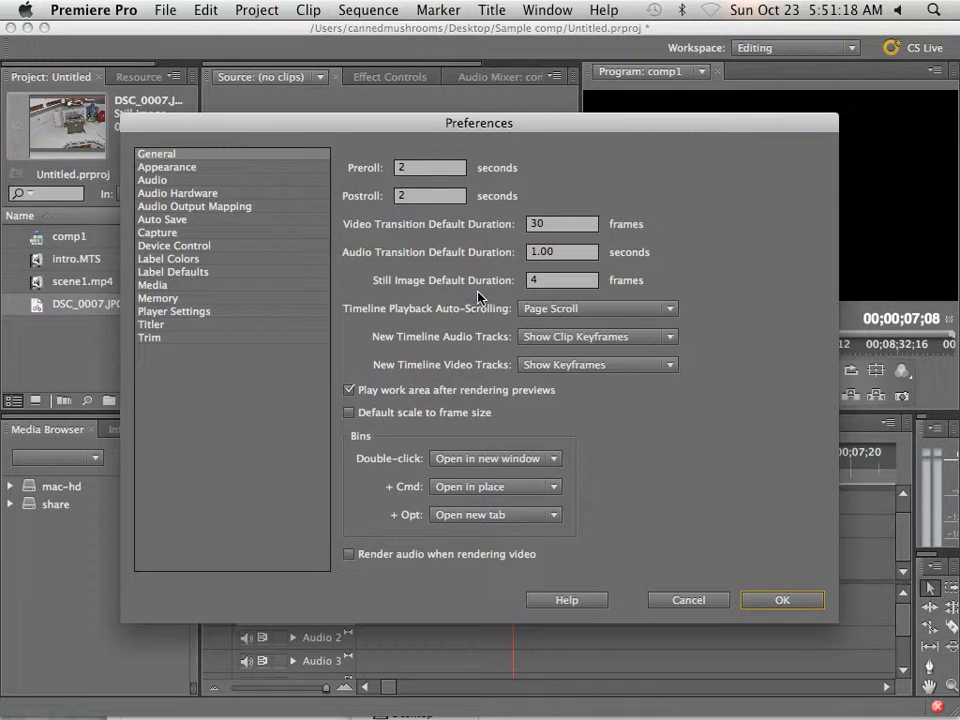
{"action": "left_click", "coordinate": [547, 283]}
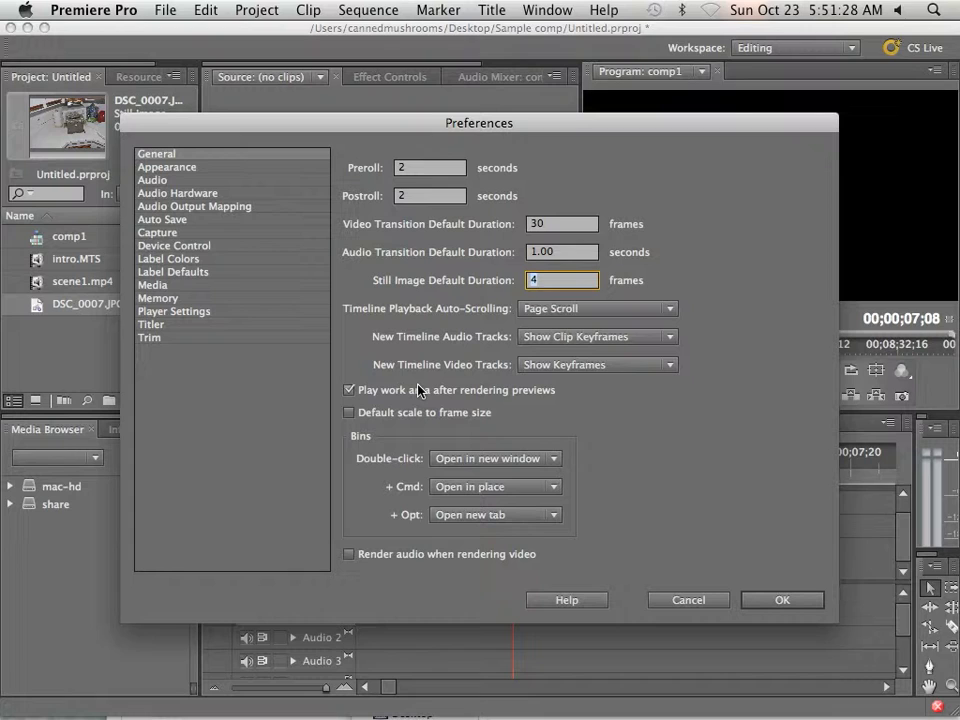
{"action": "type", "text": "150"}
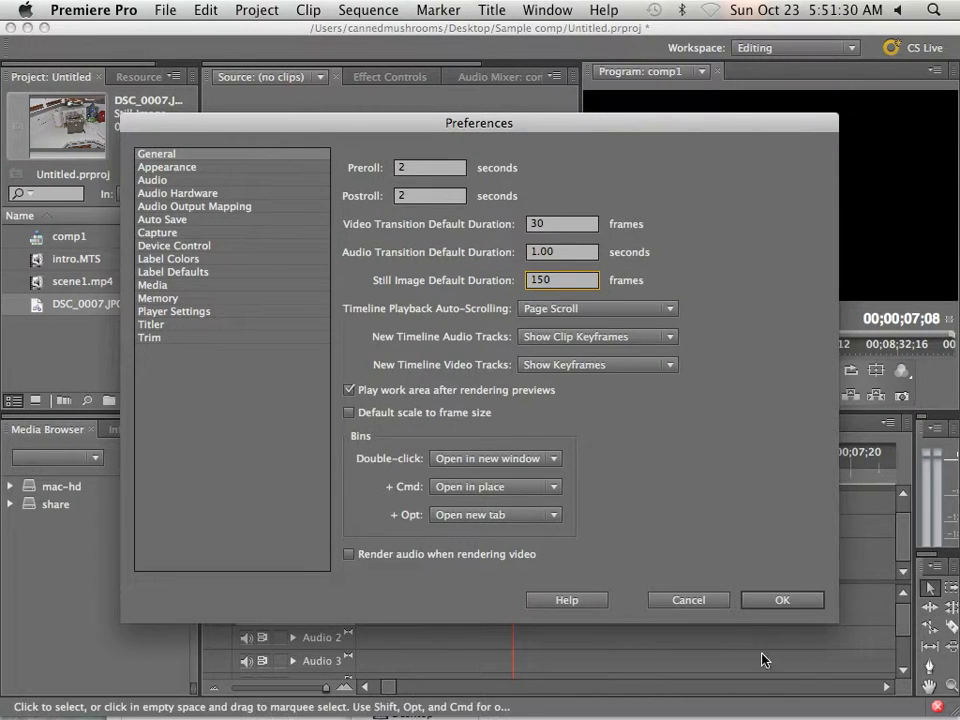
{"action": "left_click", "coordinate": [776, 600]}
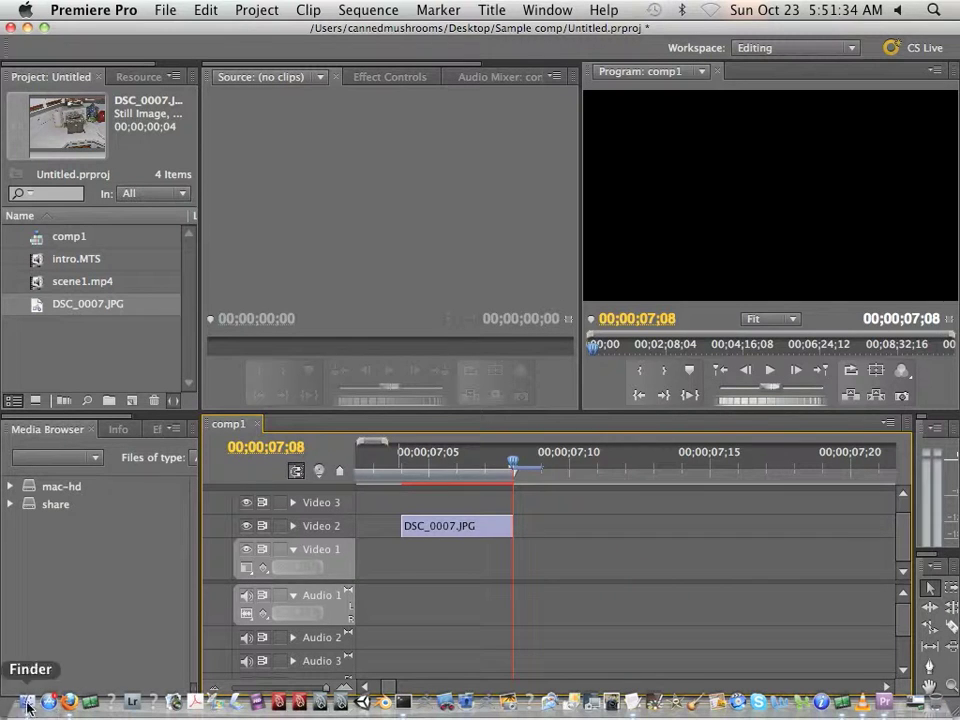
Add the still image DSC_0006.JPG from Finder's Sample Footage folder to the Premiere Pro project
{"action": "left_click", "coordinate": [22, 710]}
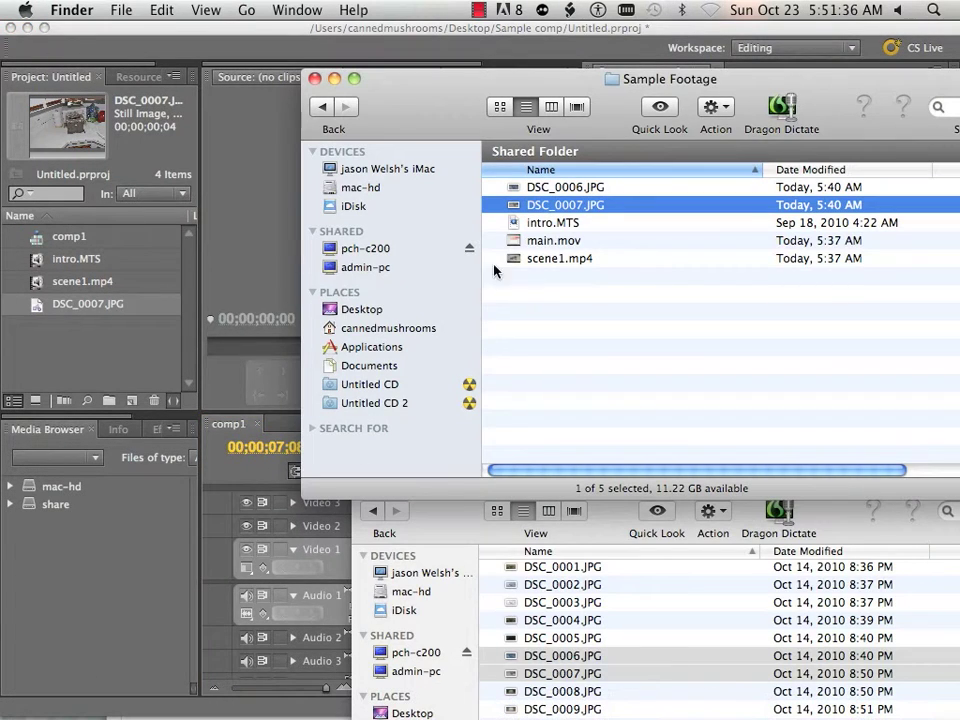
{"action": "left_click", "coordinate": [534, 190]}
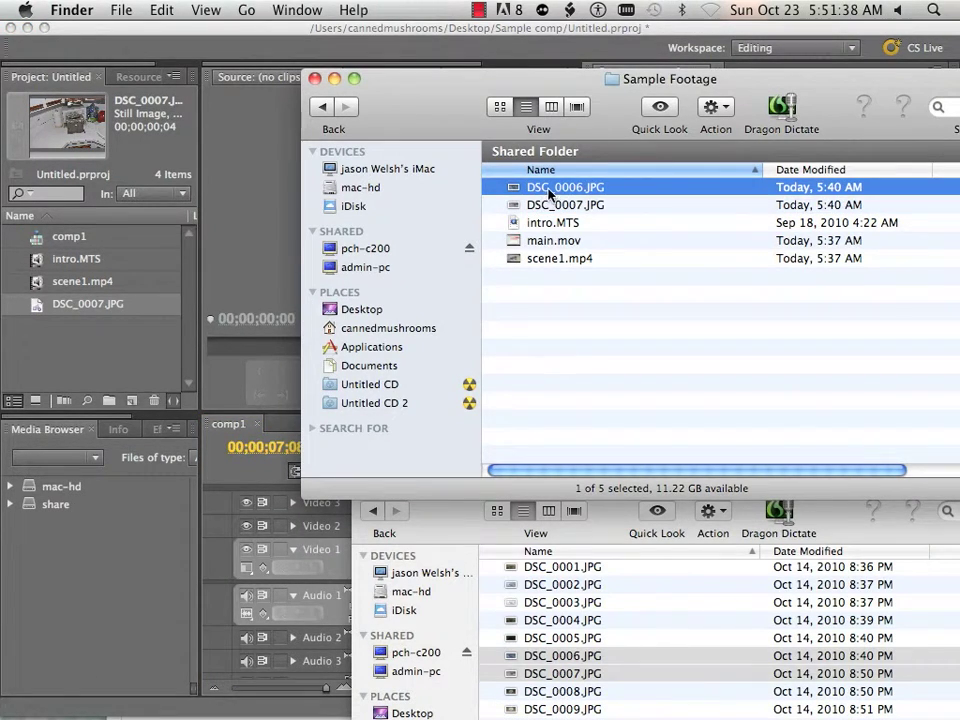
{"action": "left_click_drag", "start_coordinate": [550, 192], "coordinate": [115, 350]}
{"action": "left_click", "coordinate": [129, 365]}
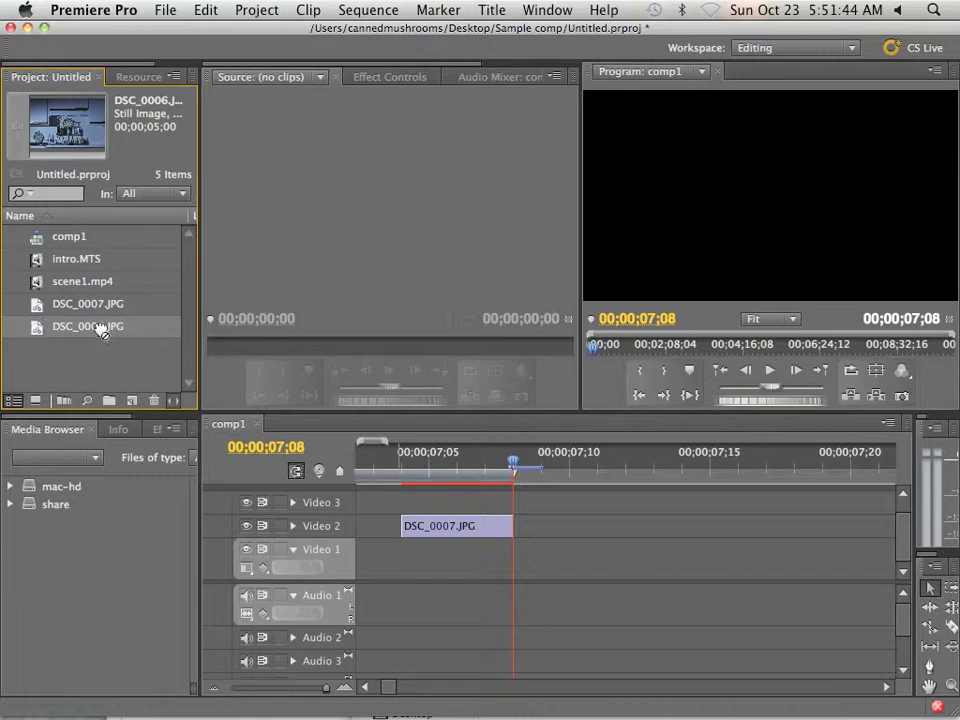
Place DSC_0006.JPG on Video 2 directly after DSC_0007.JPG and scrub through it to 00;00;09;23
{"action": "left_click_drag", "start_coordinate": [101, 326], "coordinate": [514, 531]}
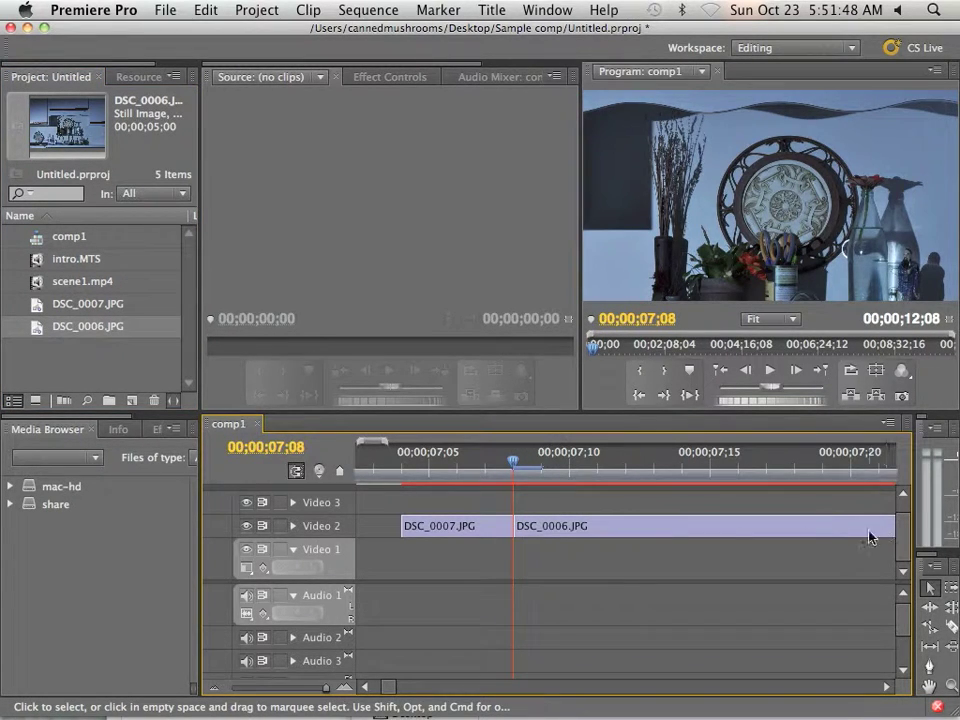
{"action": "left_click_drag", "start_coordinate": [520, 464], "coordinate": [624, 460]}
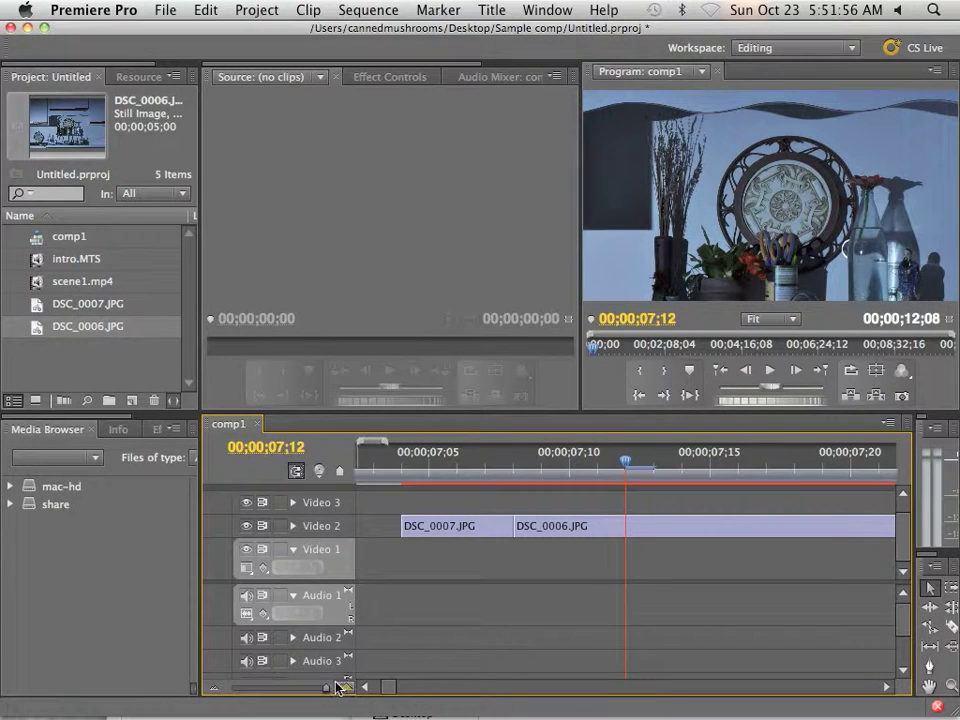
{"action": "left_click_drag", "start_coordinate": [338, 688], "coordinate": [305, 690]}
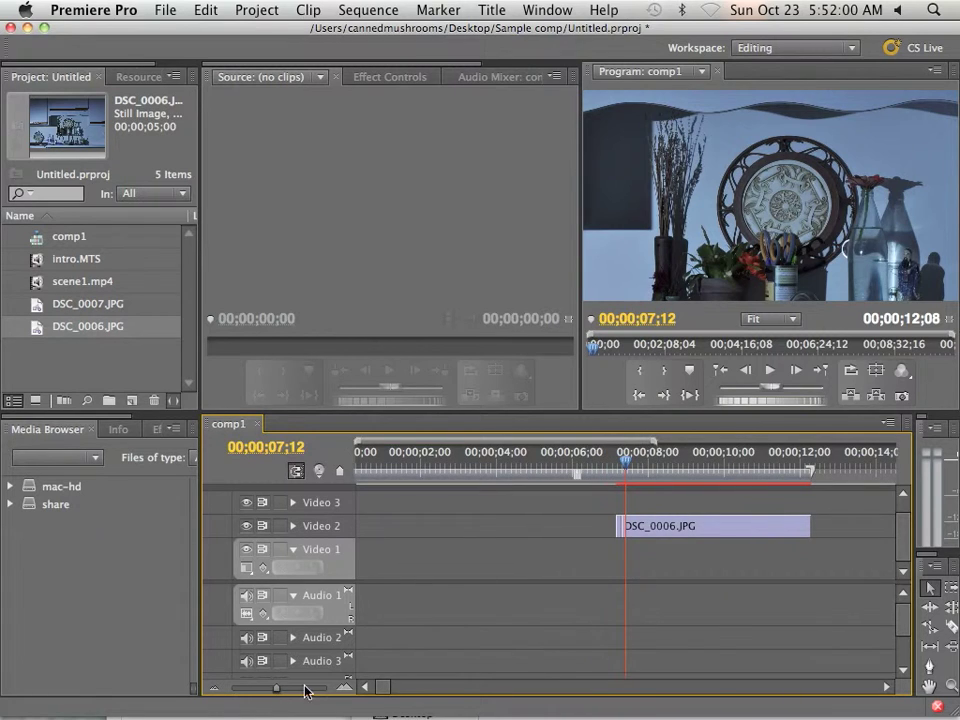
{"action": "left_click_drag", "start_coordinate": [684, 461], "coordinate": [716, 478]}
Delete both still image clips, DSC_0007.JPG and DSC_0006.JPG, from the Video 2 track
{"action": "left_click_drag", "start_coordinate": [686, 574], "coordinate": [620, 530]}
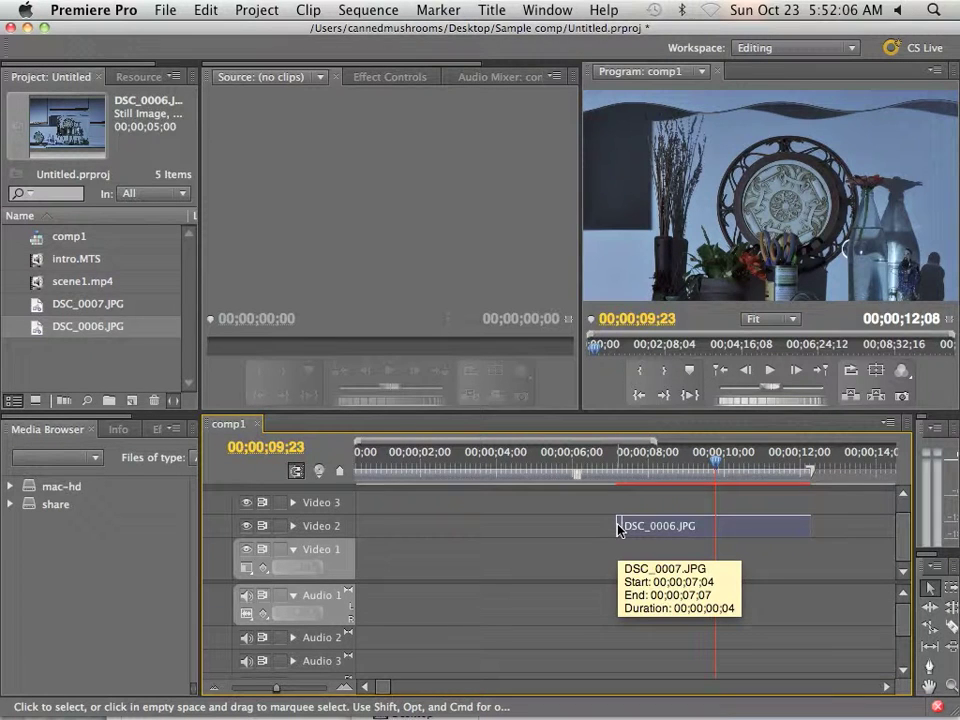
{"action": "key", "text": "Delete"}
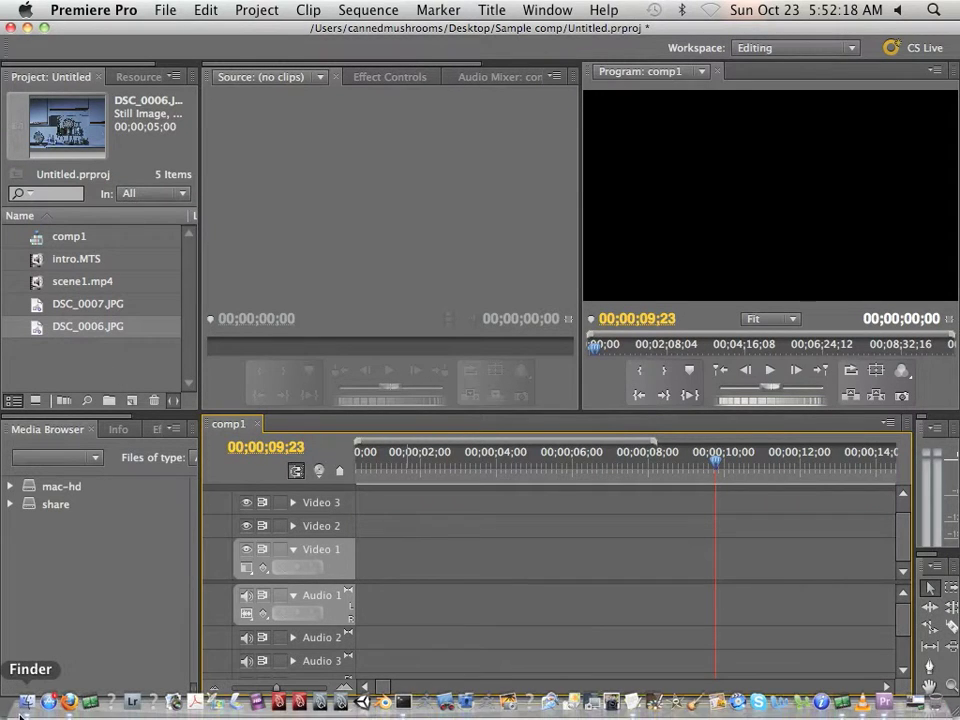
Switch to Finder, select all five files in the Sample Footage folder and reposition its window
{"action": "left_click", "coordinate": [22, 708]}
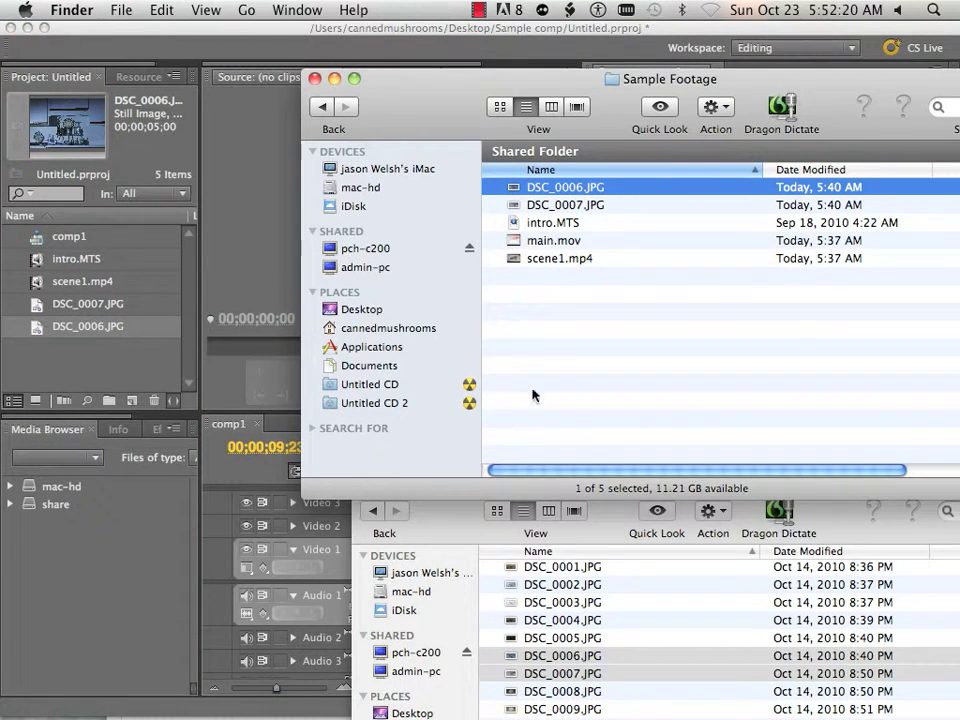
{"action": "left_click", "coordinate": [624, 334]}
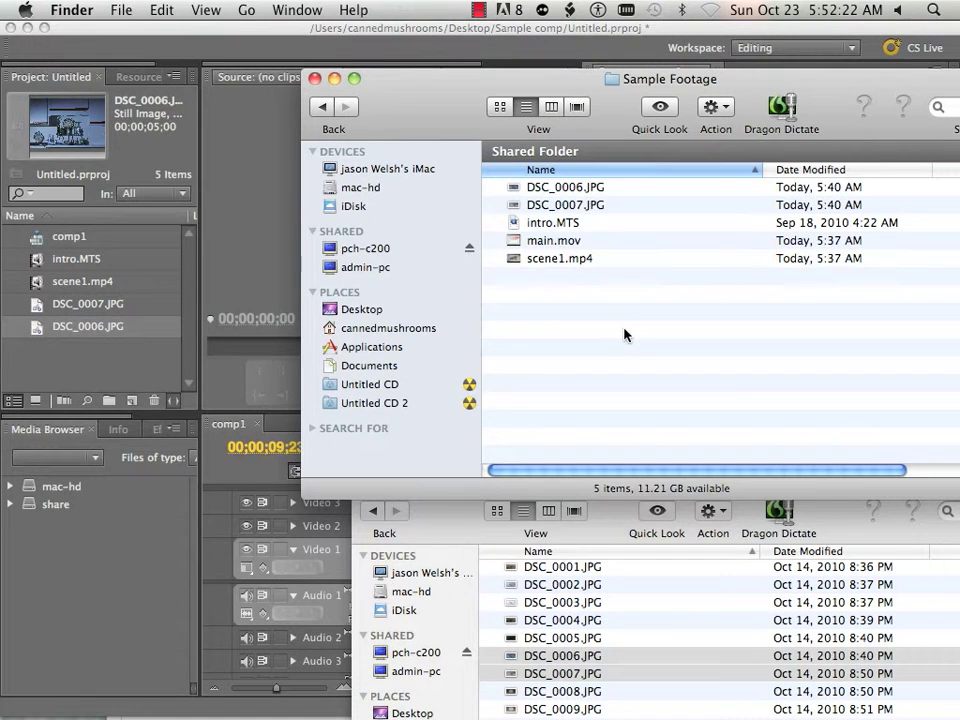
{"action": "left_click_drag", "start_coordinate": [624, 334], "coordinate": [514, 186]}
{"action": "left_click_drag", "start_coordinate": [402, 119], "coordinate": [363, 120]}
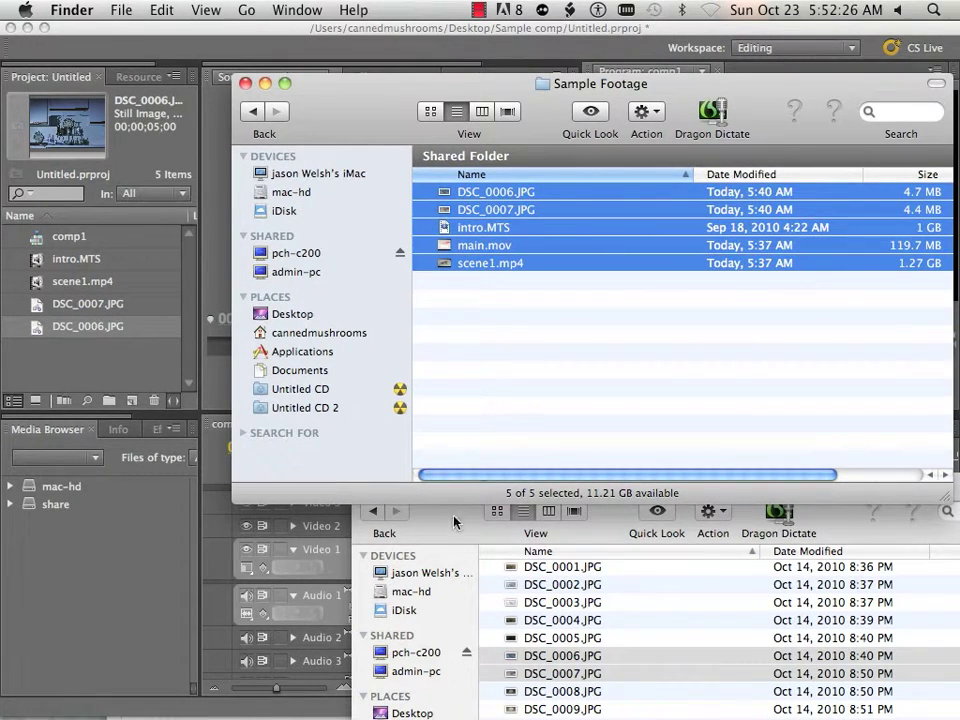
Copy DSC_0012.JPG through DSC_0016.JPG from Finder's beauty dish folder into the Sample Footage folder
{"action": "left_click_drag", "start_coordinate": [454, 519], "coordinate": [297, 165]}
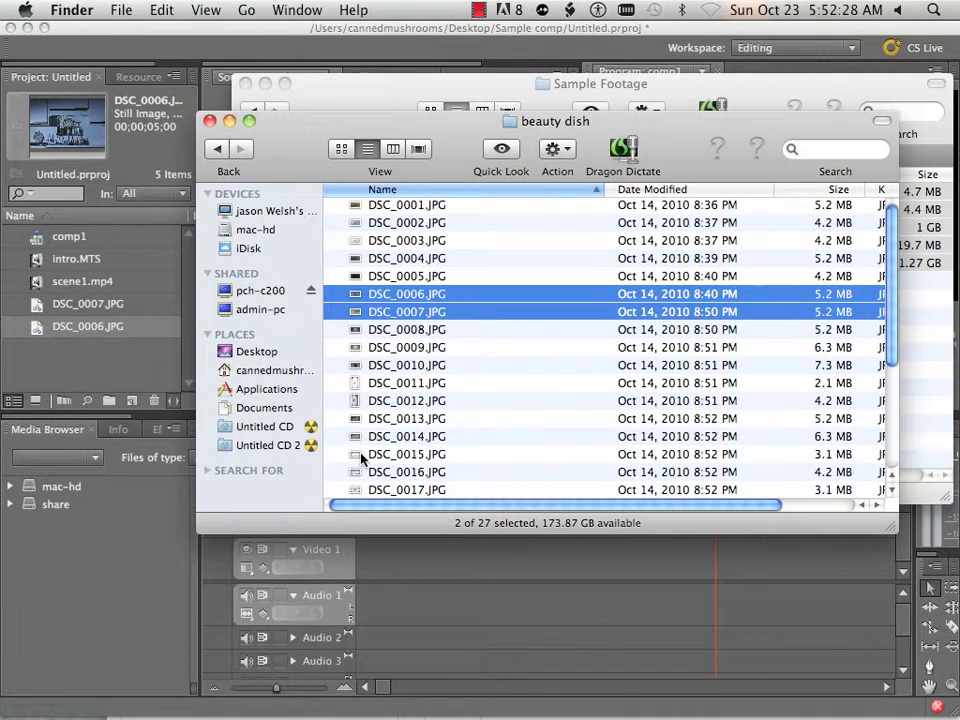
{"action": "left_click", "coordinate": [407, 400]}
{"action": "left_click", "coordinate": [409, 471], "text": "shift"}
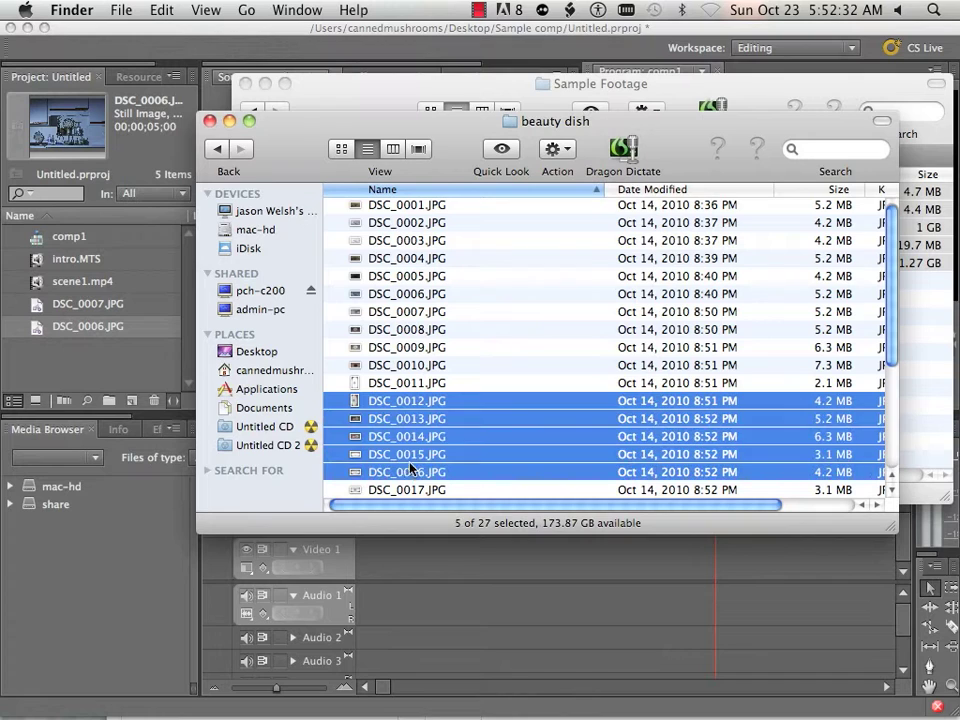
{"action": "right_click", "coordinate": [397, 403]}
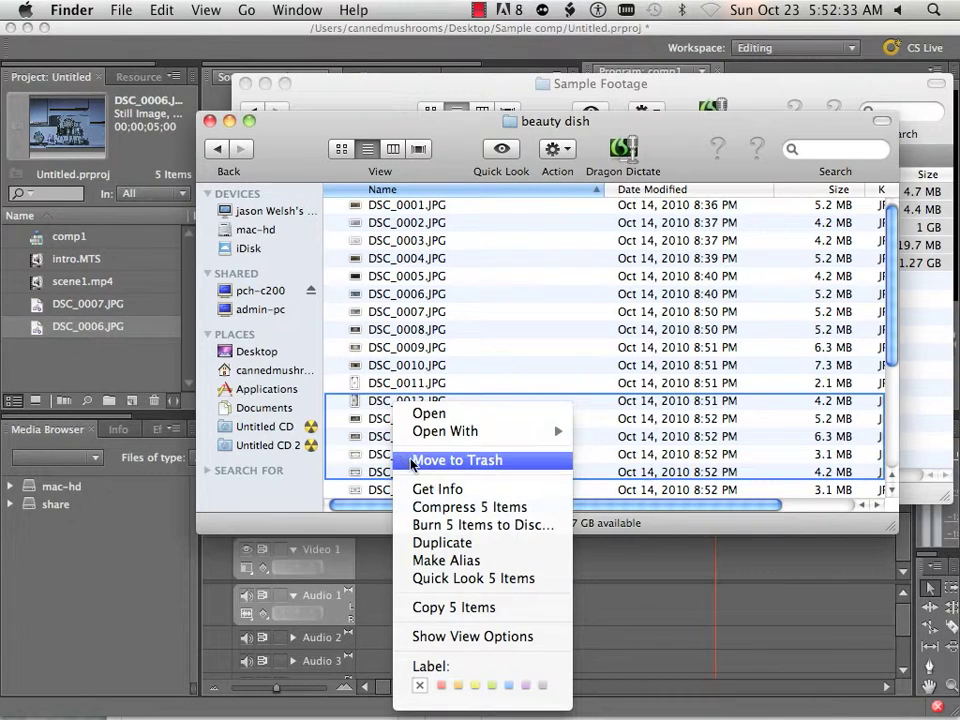
{"action": "left_click", "coordinate": [457, 608]}
{"action": "left_click_drag", "start_coordinate": [280, 145], "coordinate": [386, 606]}
{"action": "left_click", "coordinate": [466, 370]}
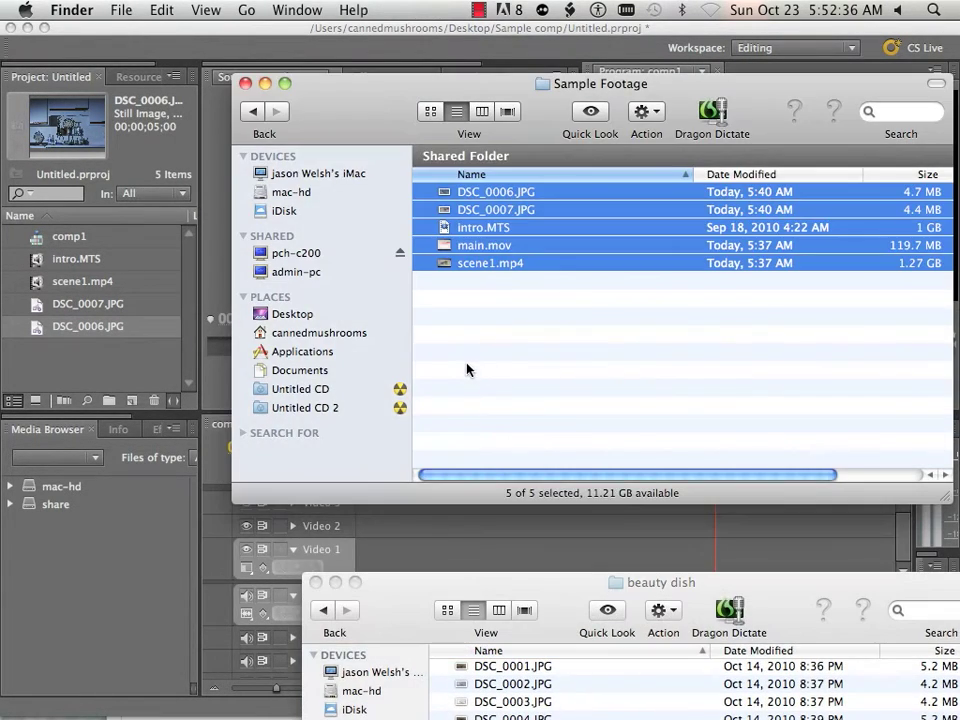
{"action": "right_click", "coordinate": [468, 368]}
{"action": "left_click", "coordinate": [503, 429]}
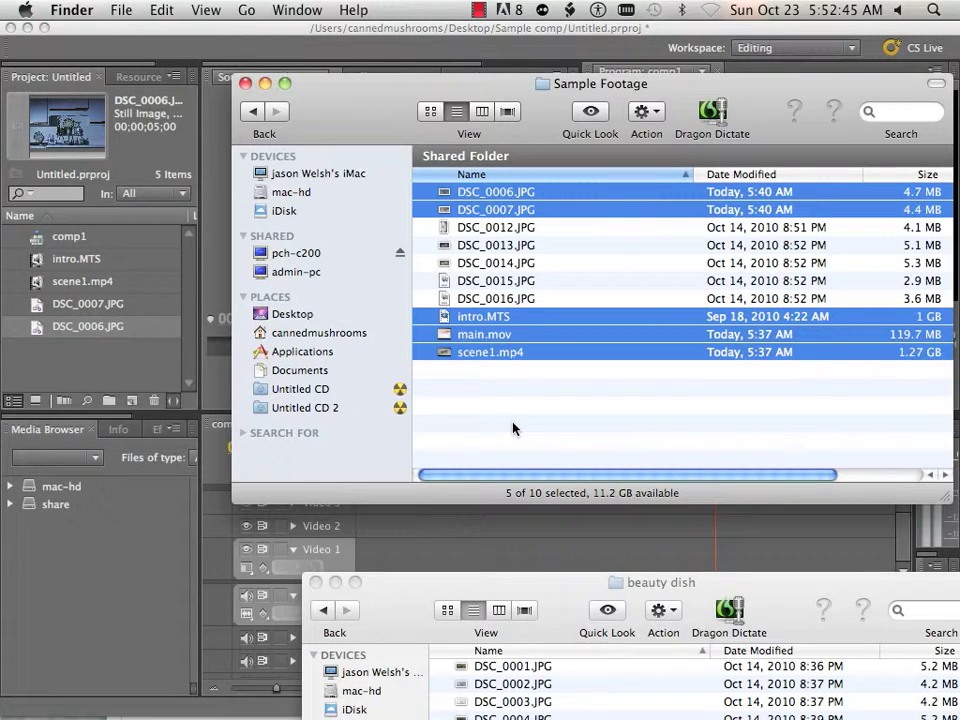
Add DSC_0012.JPG through DSC_0016.JPG from Sample Footage to the project and switch to Premiere Pro
{"action": "left_click", "coordinate": [494, 228]}
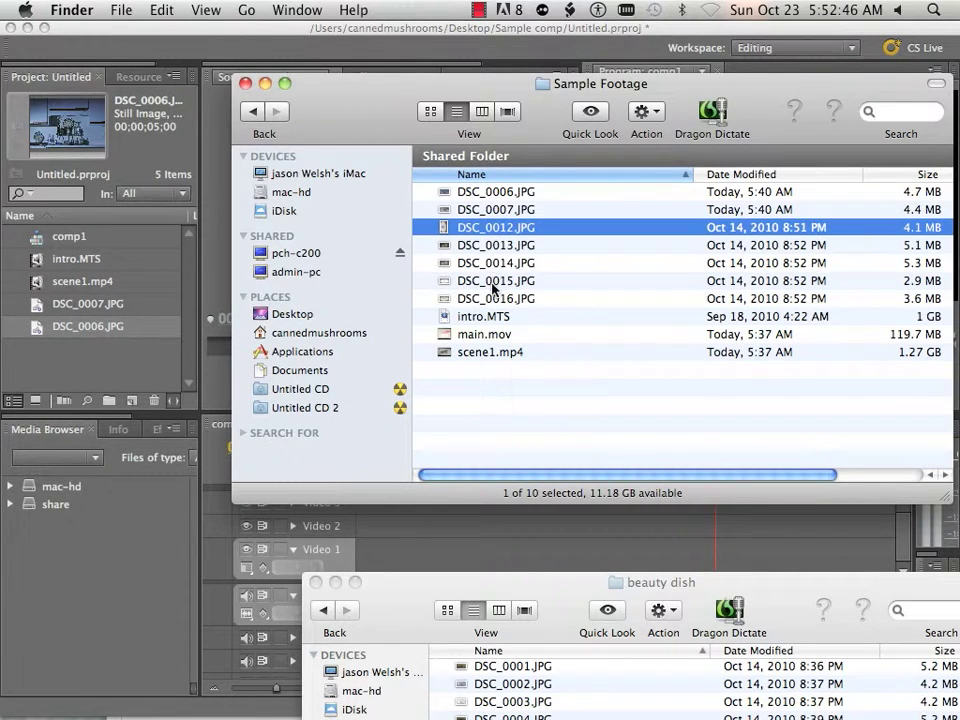
{"action": "left_click", "coordinate": [492, 298], "text": "shift"}
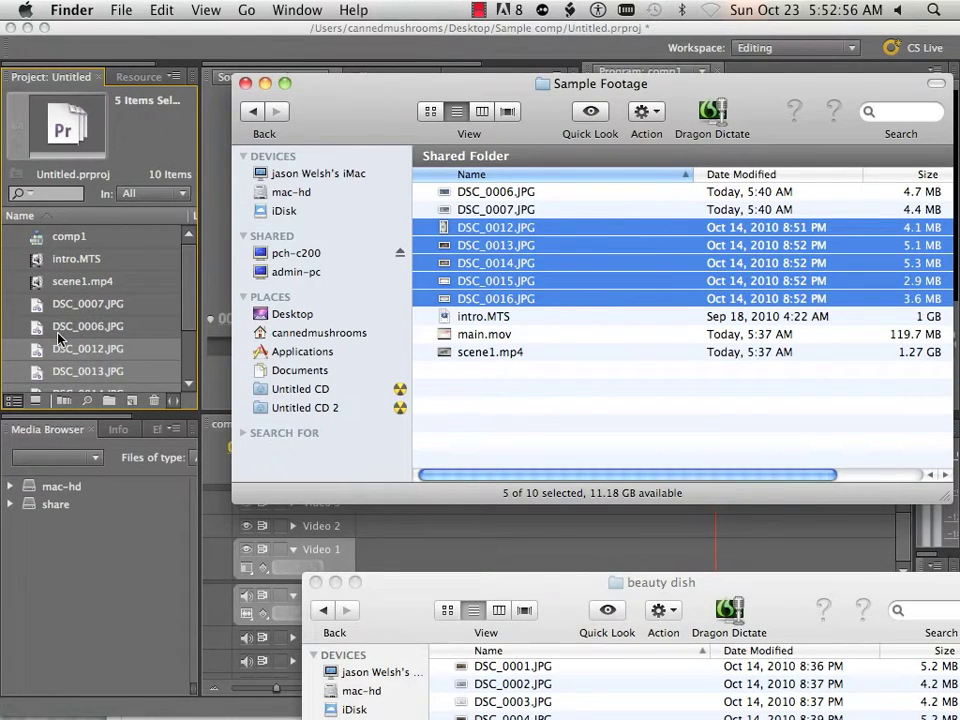
{"action": "left_click", "coordinate": [13, 275]}
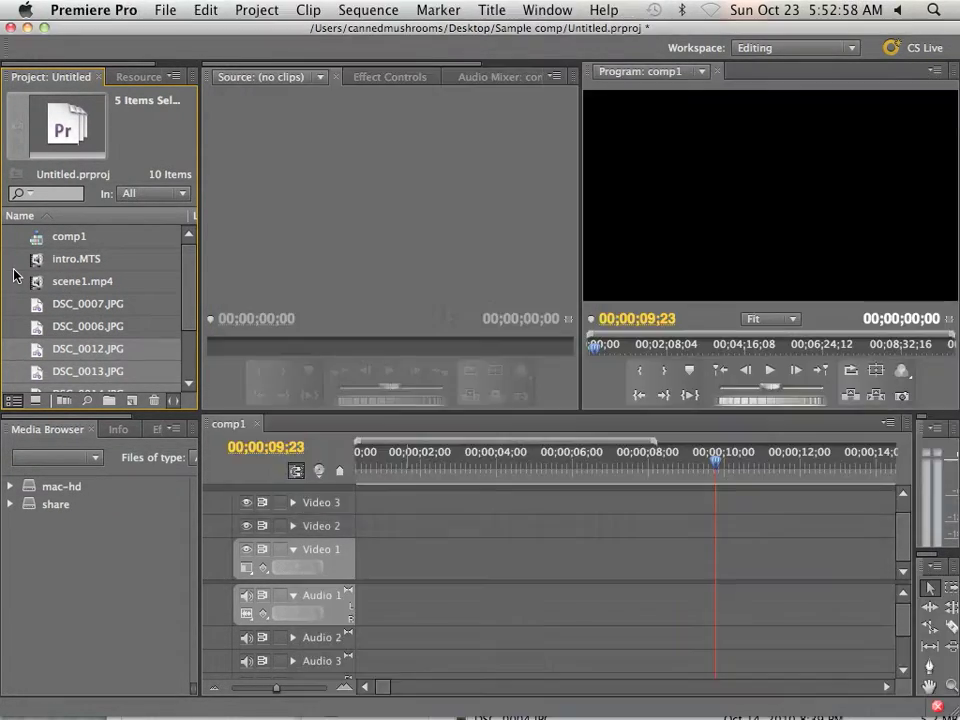
Create a new bin named Still shots in the project
{"action": "left_click", "coordinate": [80, 285]}
{"action": "key", "text": "Up"}
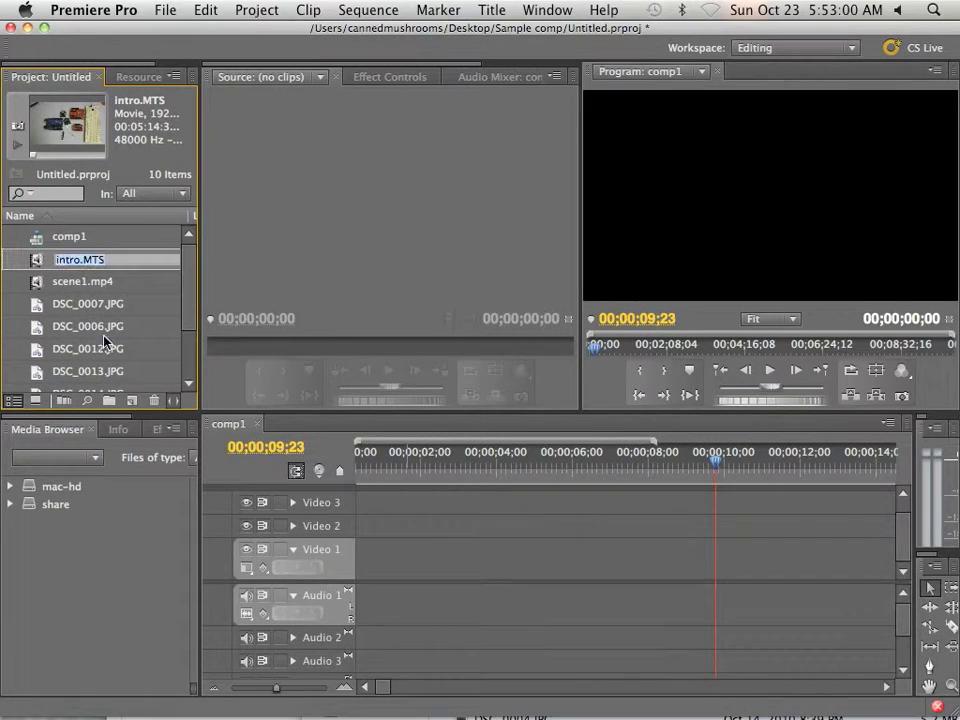
{"action": "left_click", "coordinate": [109, 401]}
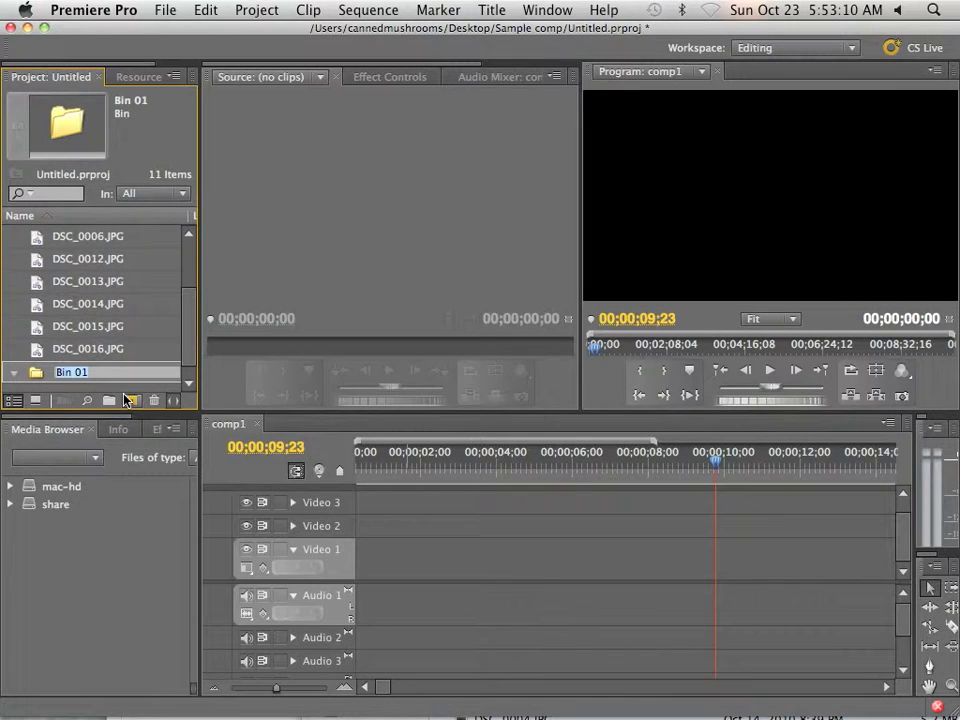
{"action": "type", "text": "S"}
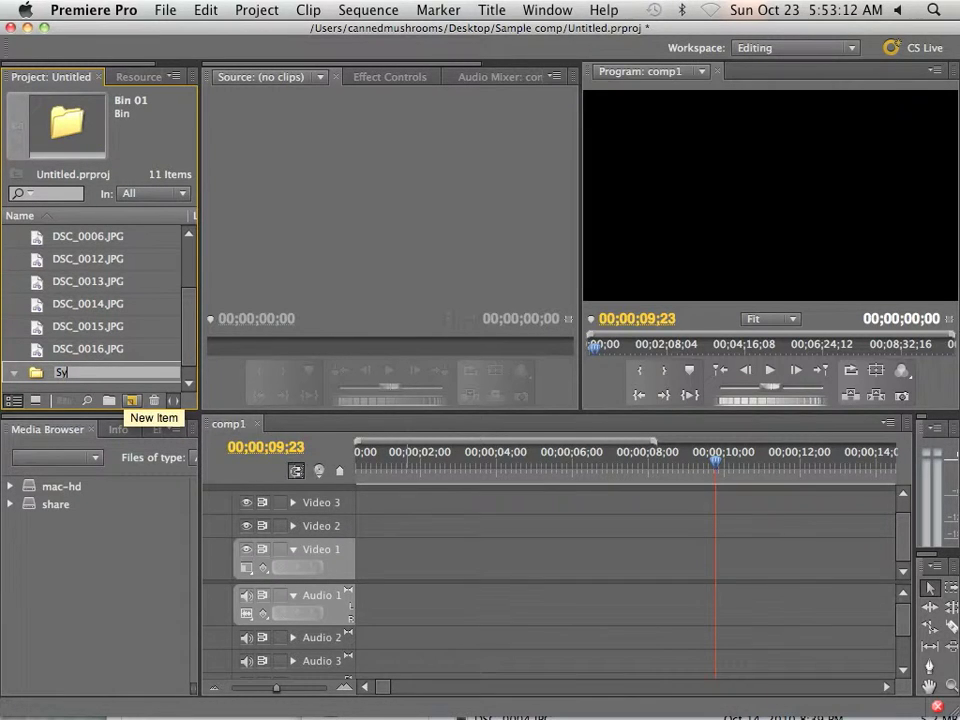
{"action": "type", "text": "till sho"}
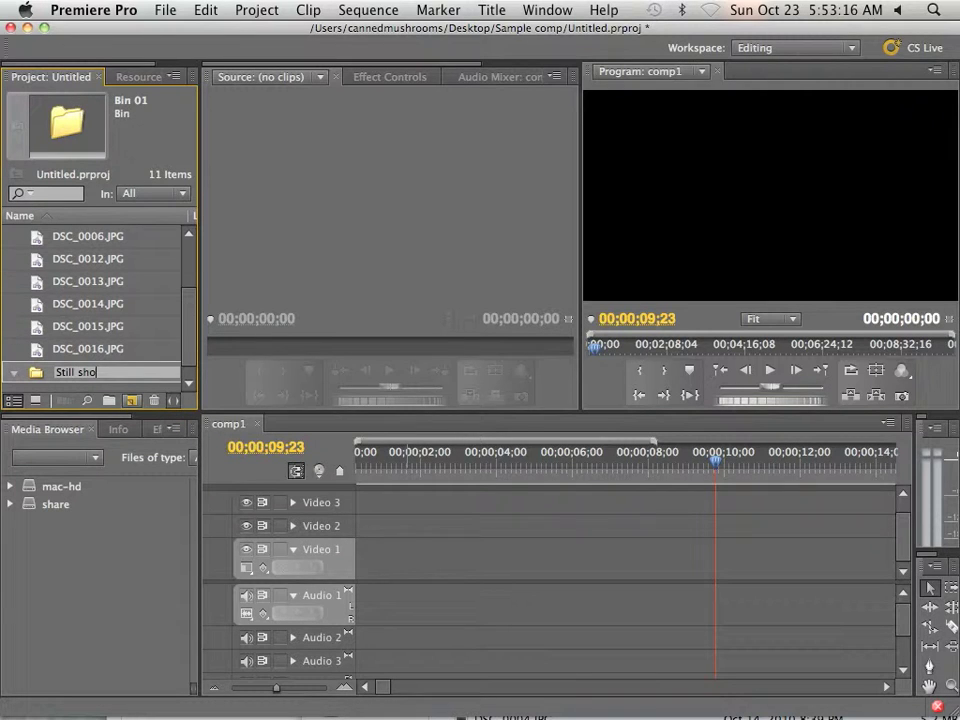
{"action": "type", "text": "ts"}
{"action": "key", "text": "Return"}
Move all seven still images, DSC_0007.JPG through DSC_0016.JPG, into the Still shots bin and collapse it
{"action": "scroll", "coordinate": [120, 349], "scroll_direction": "down", "scroll_amount": 1}
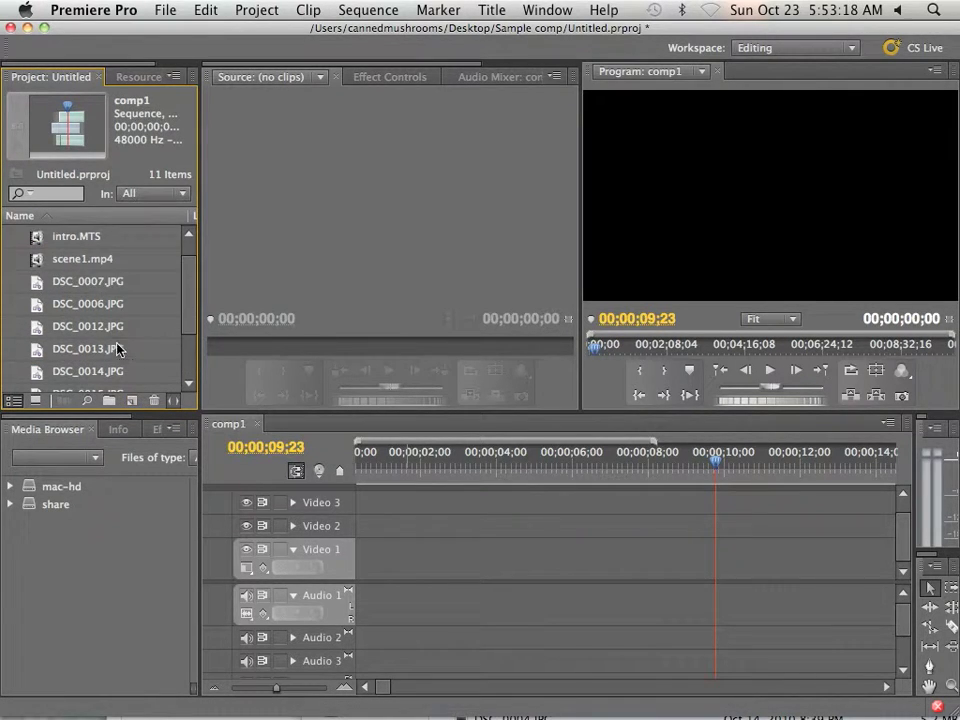
{"action": "scroll", "coordinate": [110, 342], "scroll_direction": "up", "scroll_amount": 1}
{"action": "left_click", "coordinate": [88, 303]}
{"action": "scroll", "coordinate": [120, 328], "scroll_direction": "down", "scroll_amount": 4}
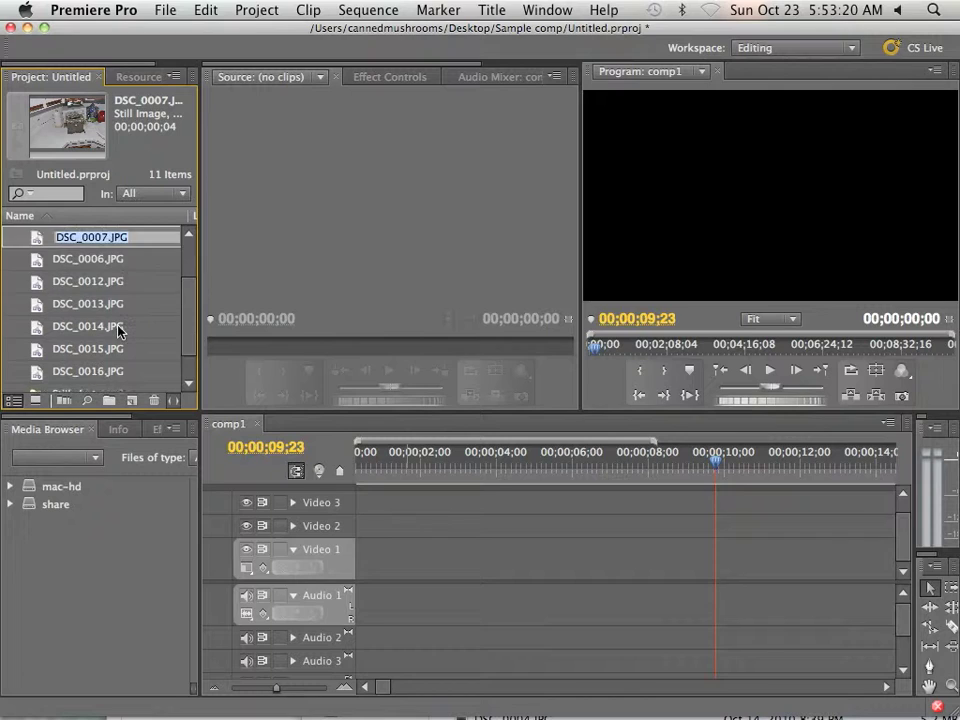
{"action": "left_click", "coordinate": [80, 348], "text": "shift"}
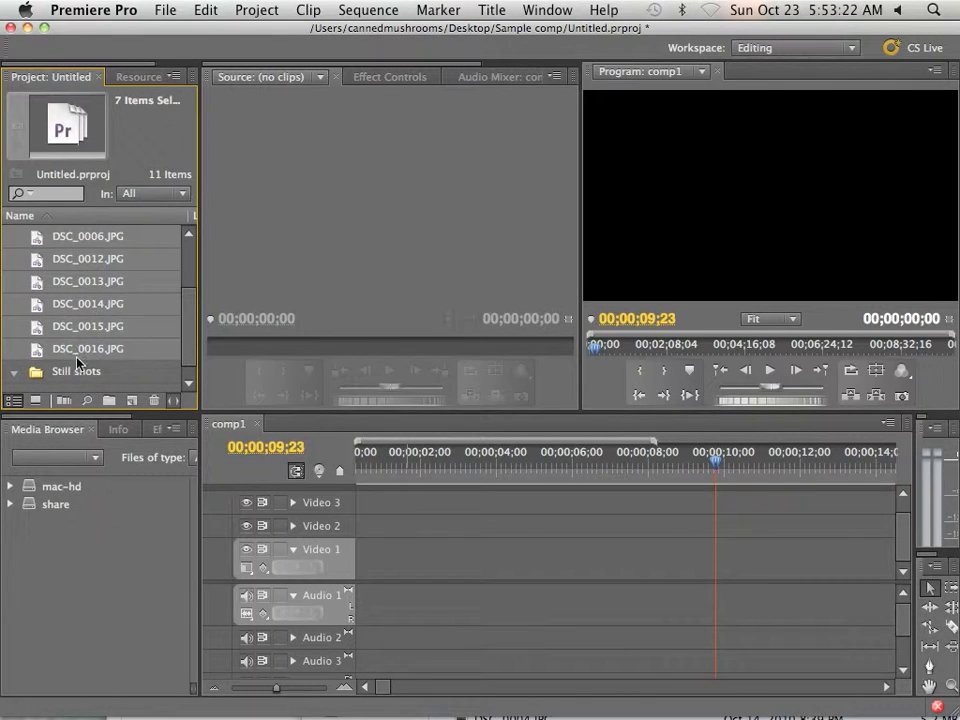
{"action": "left_click_drag", "start_coordinate": [72, 362], "coordinate": [72, 371]}
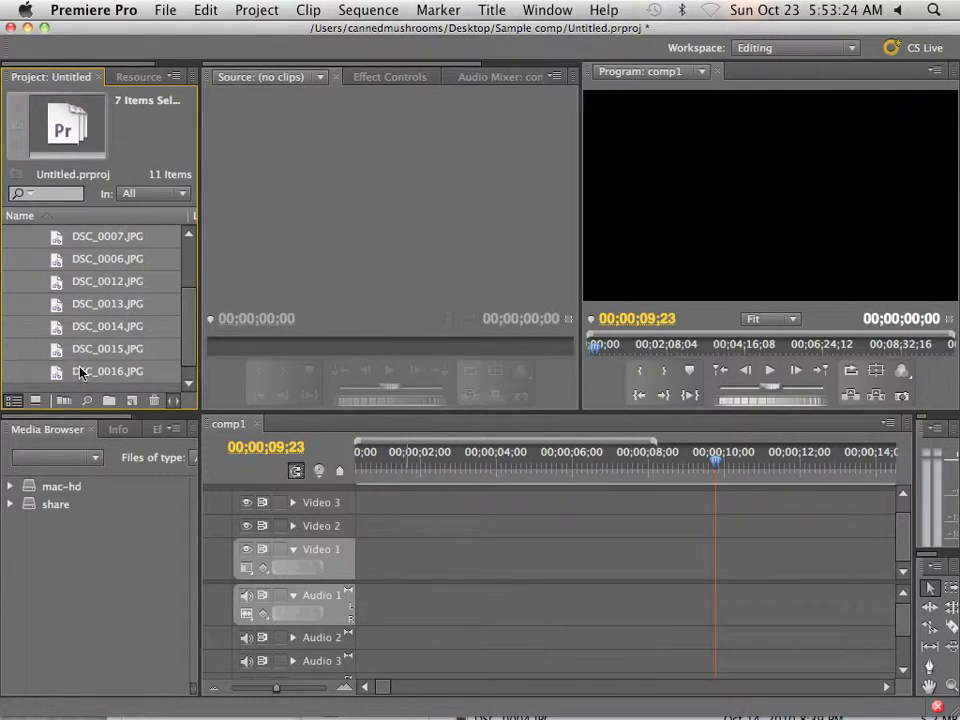
{"action": "scroll", "coordinate": [105, 355], "scroll_direction": "up", "scroll_amount": 4}
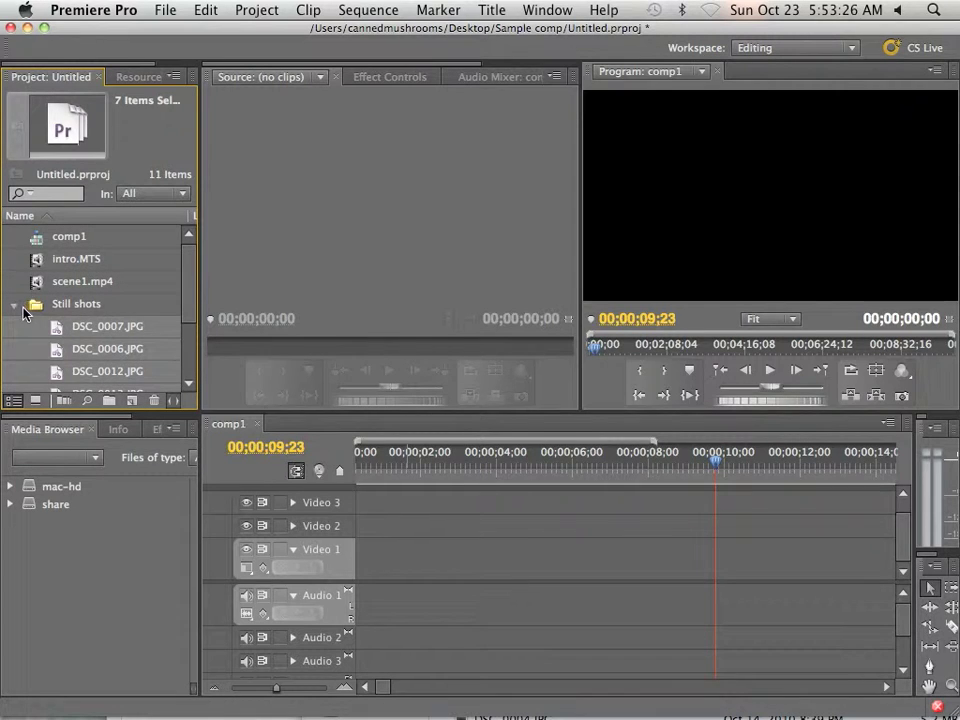
{"action": "left_click", "coordinate": [14, 306]}
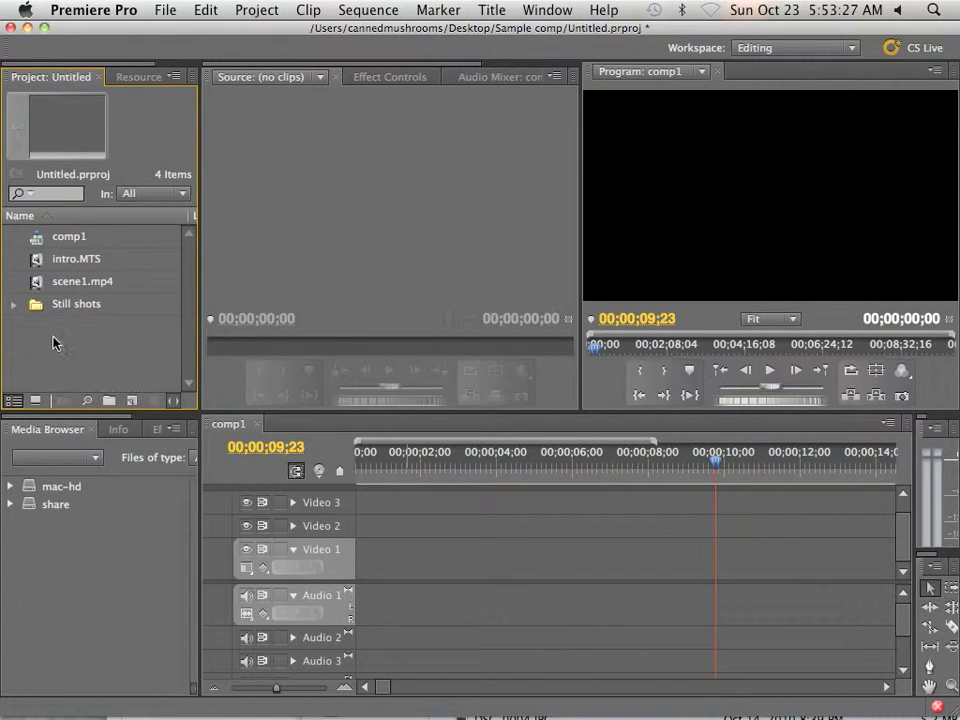
Reveal the source file of scene1.mp4 in Finder and clear the file selection
{"action": "left_click", "coordinate": [90, 287]}
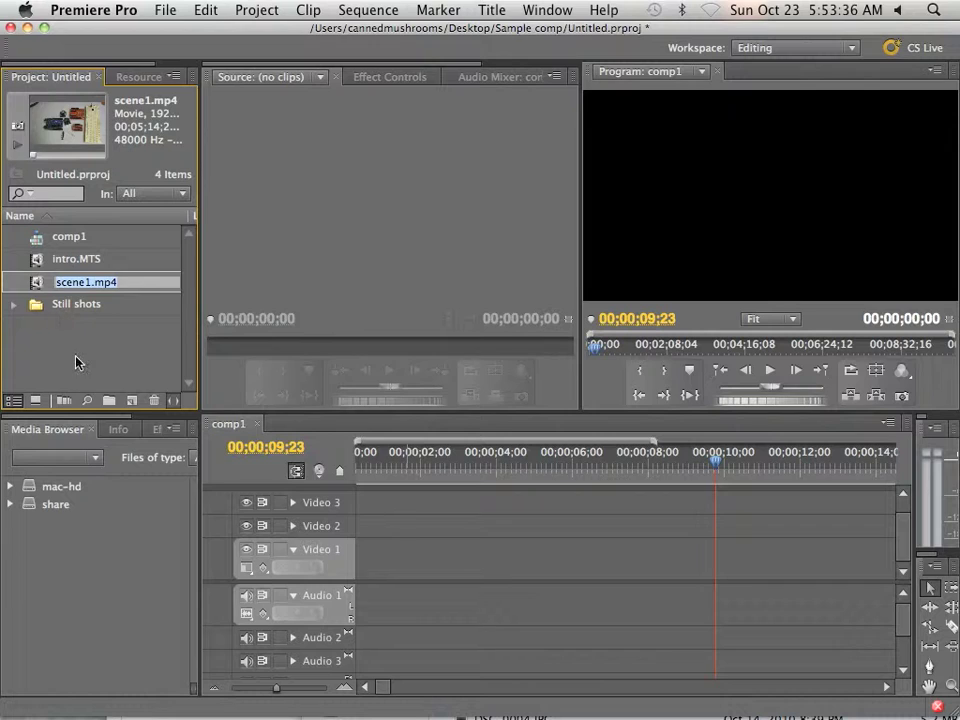
{"action": "left_click", "coordinate": [75, 362]}
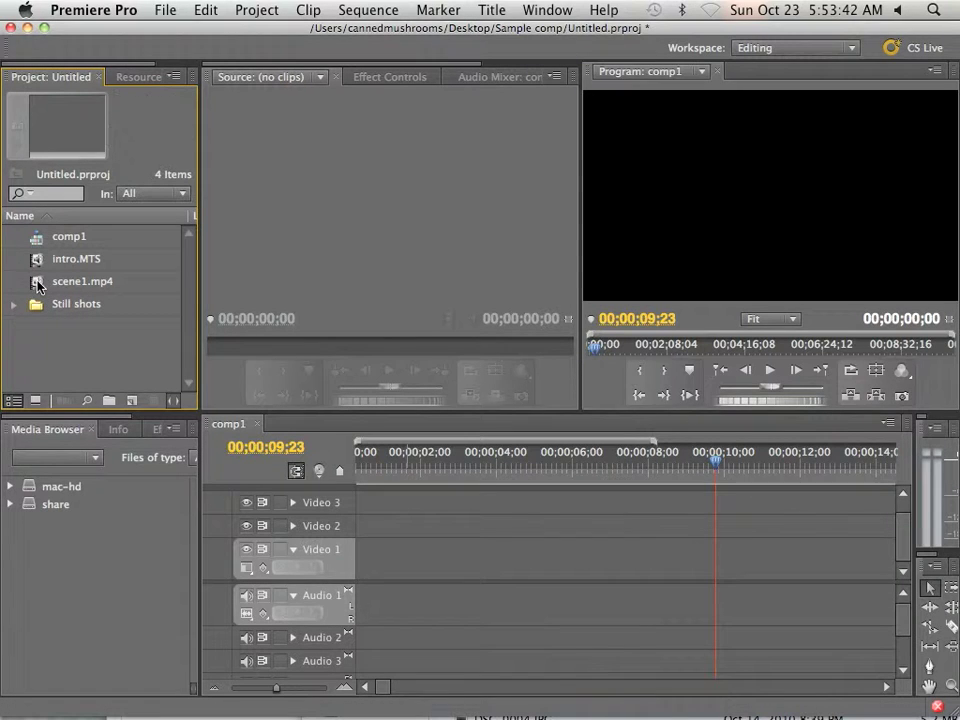
{"action": "left_click", "coordinate": [37, 286]}
{"action": "right_click", "coordinate": [37, 286]}
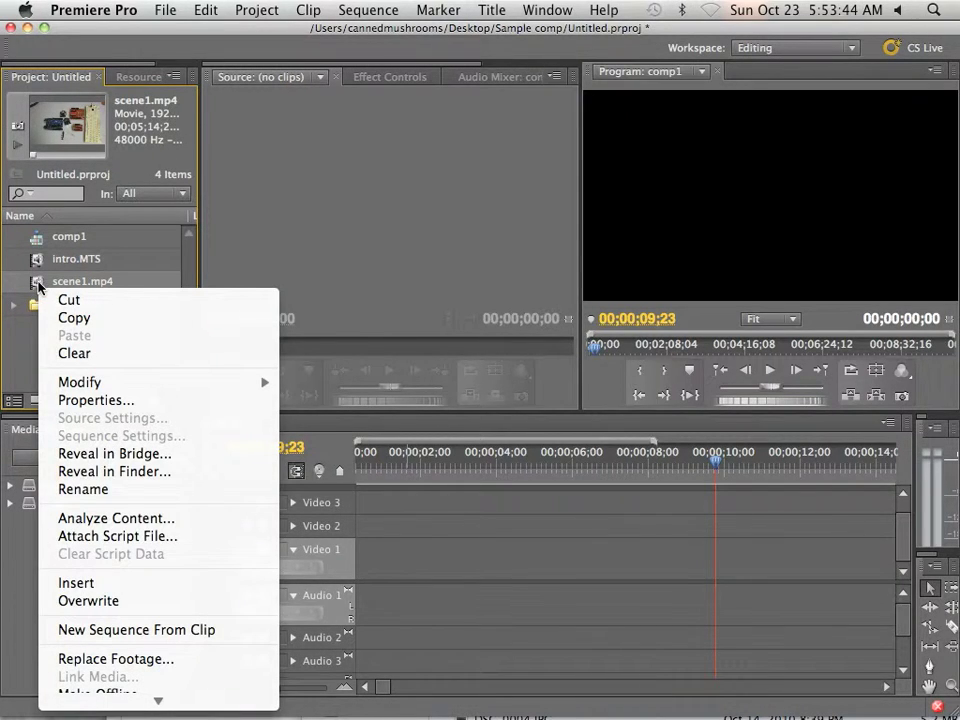
{"action": "left_click", "coordinate": [103, 473]}
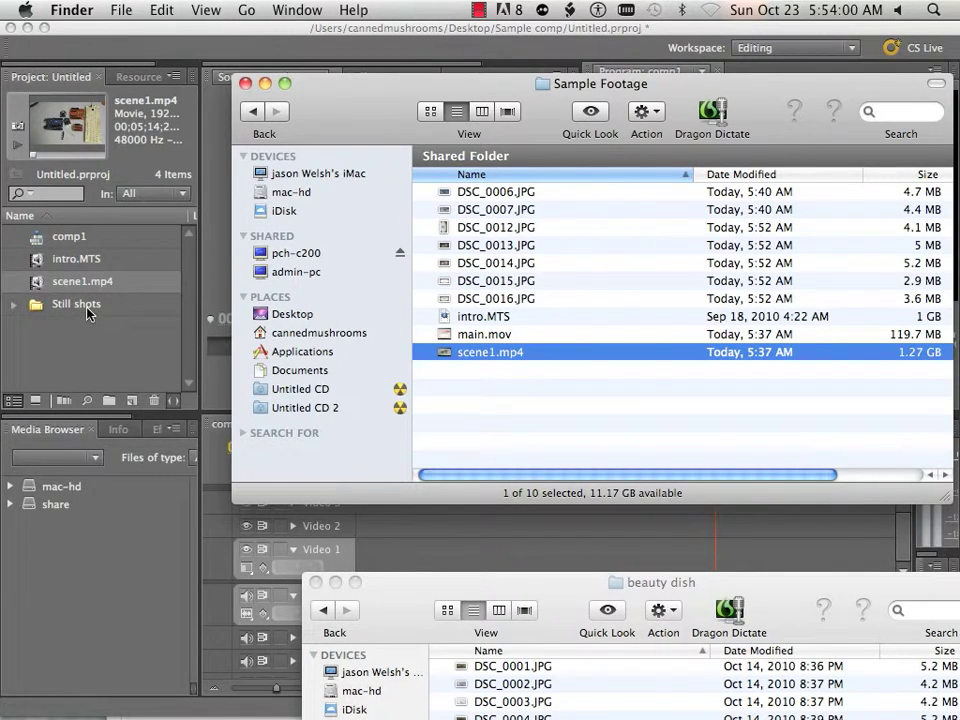
{"action": "left_click", "coordinate": [476, 397]}
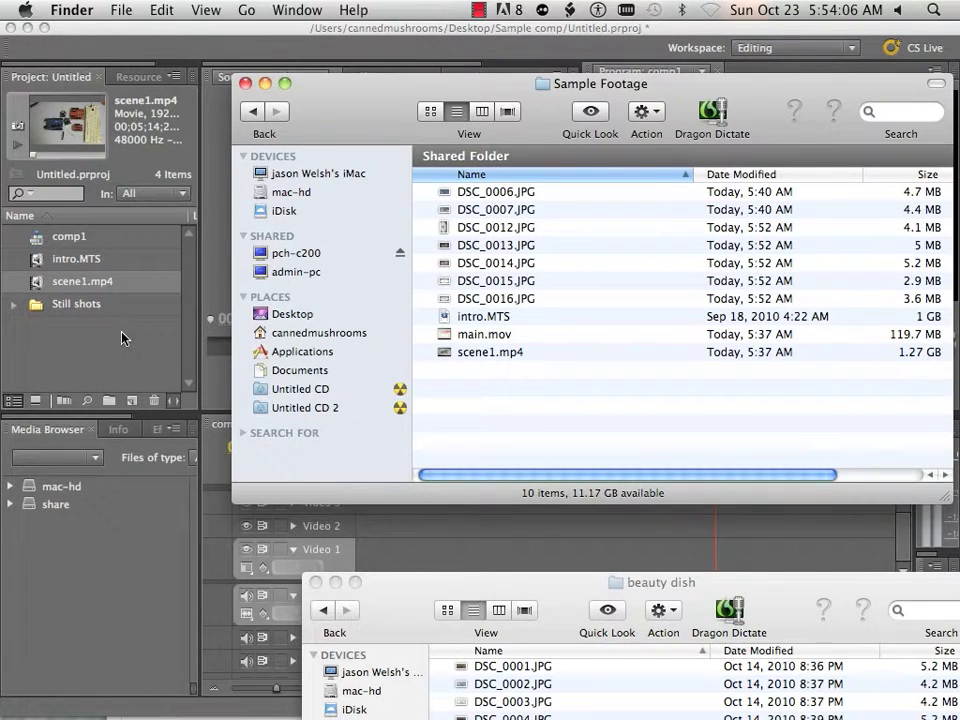
Expand the Still shots bin in Premiere Pro and, back in Finder, create a folder named still images in Sample Footage
{"action": "left_click", "coordinate": [42, 314]}
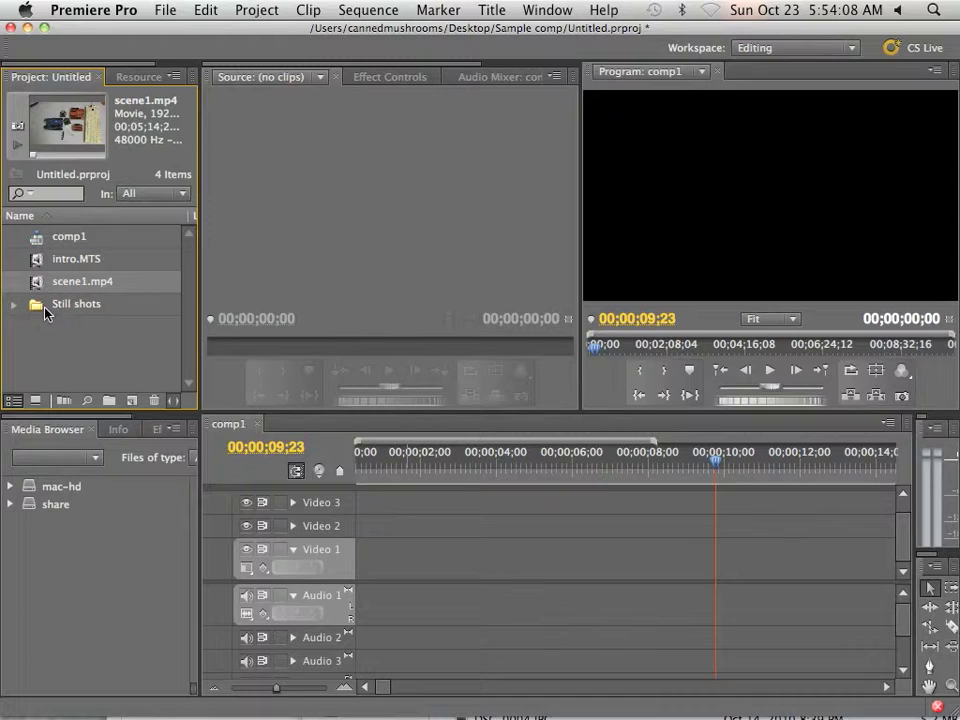
{"action": "left_click", "coordinate": [15, 305]}
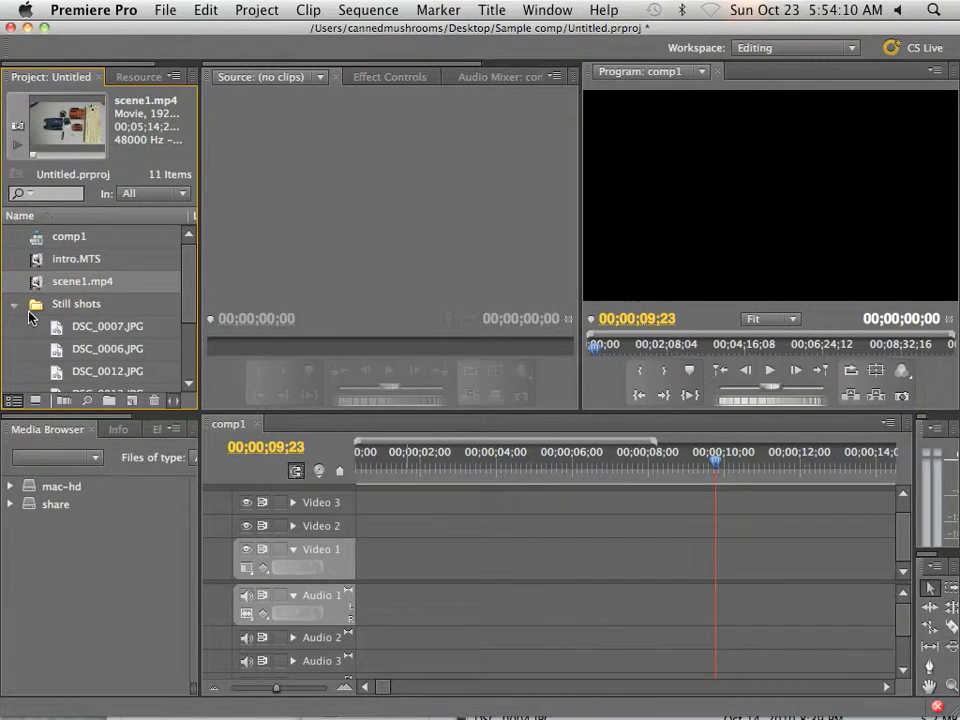
{"action": "key", "text": "super+Tab"}
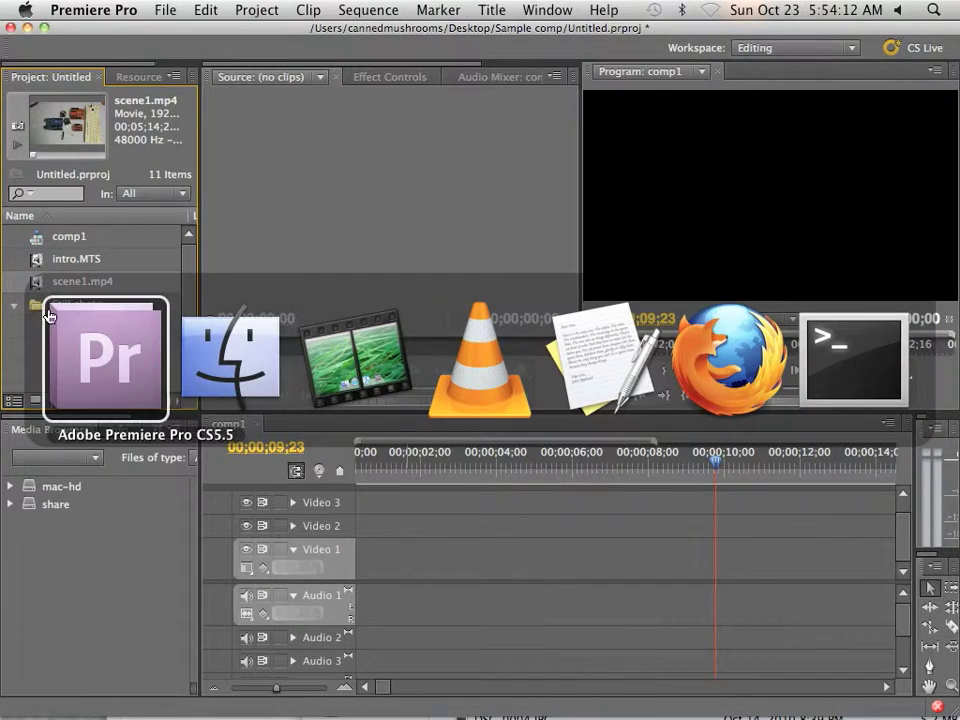
{"action": "key", "text": "super+Tab"}
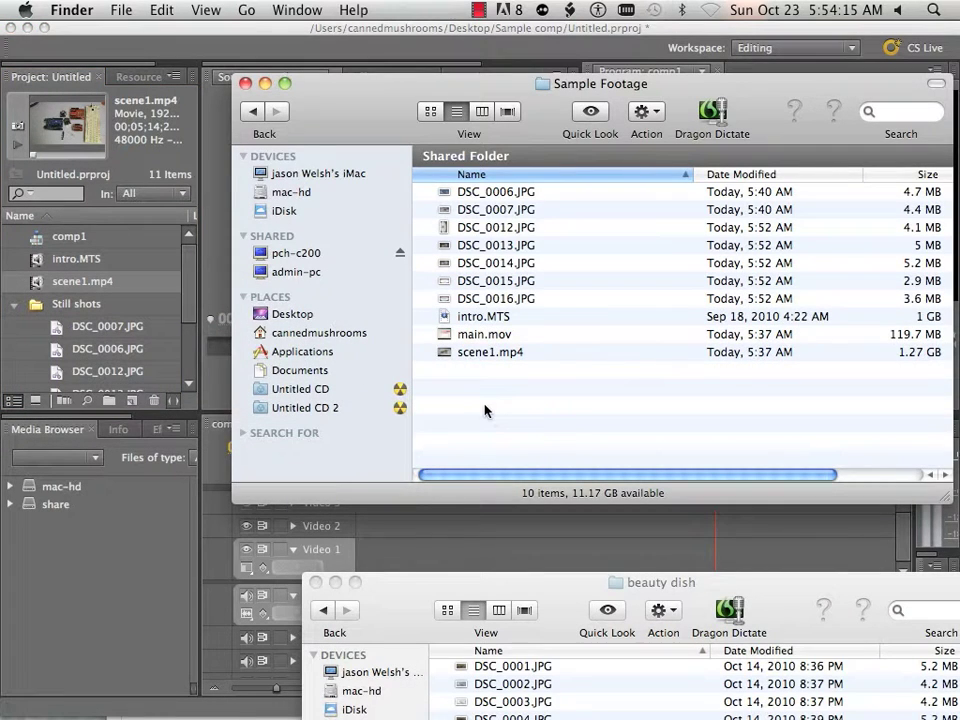
{"action": "right_click", "coordinate": [485, 410]}
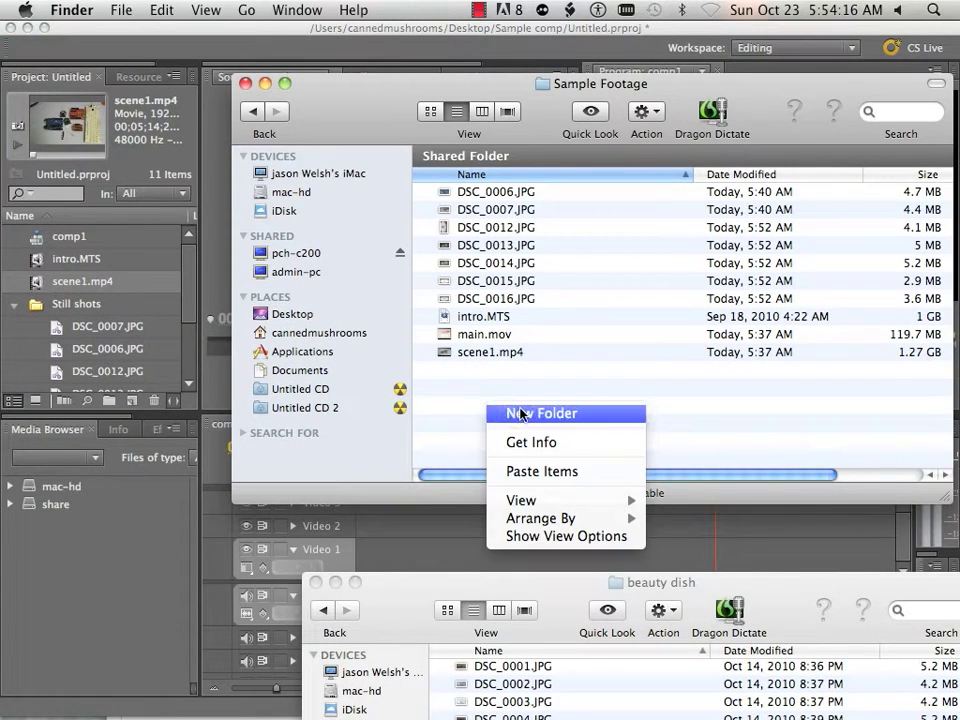
{"action": "left_click", "coordinate": [521, 414]}
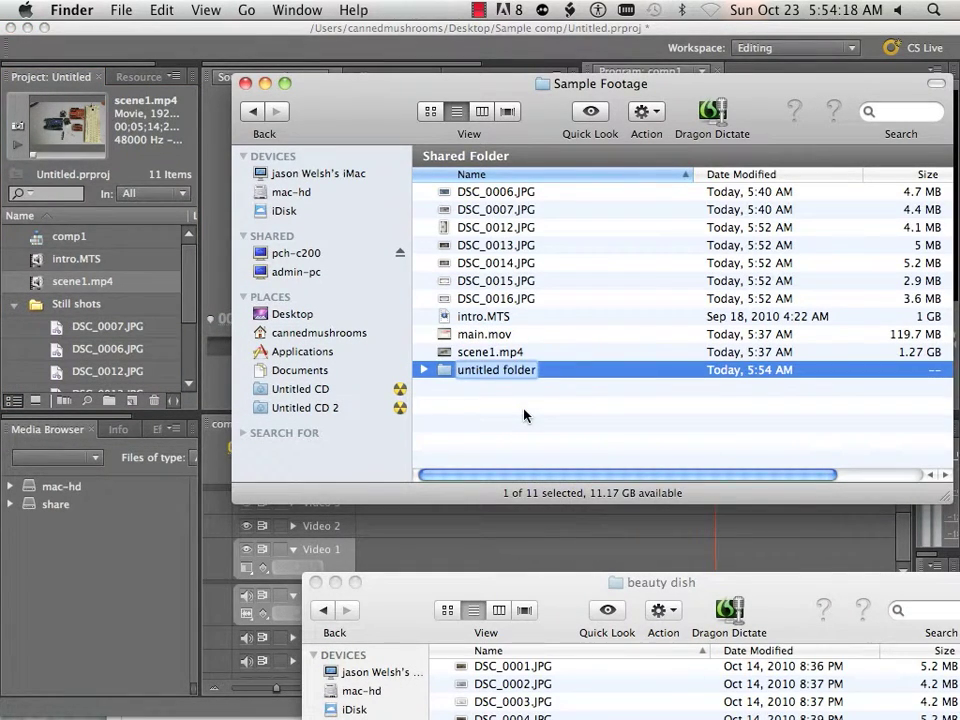
{"action": "type", "text": "still"}
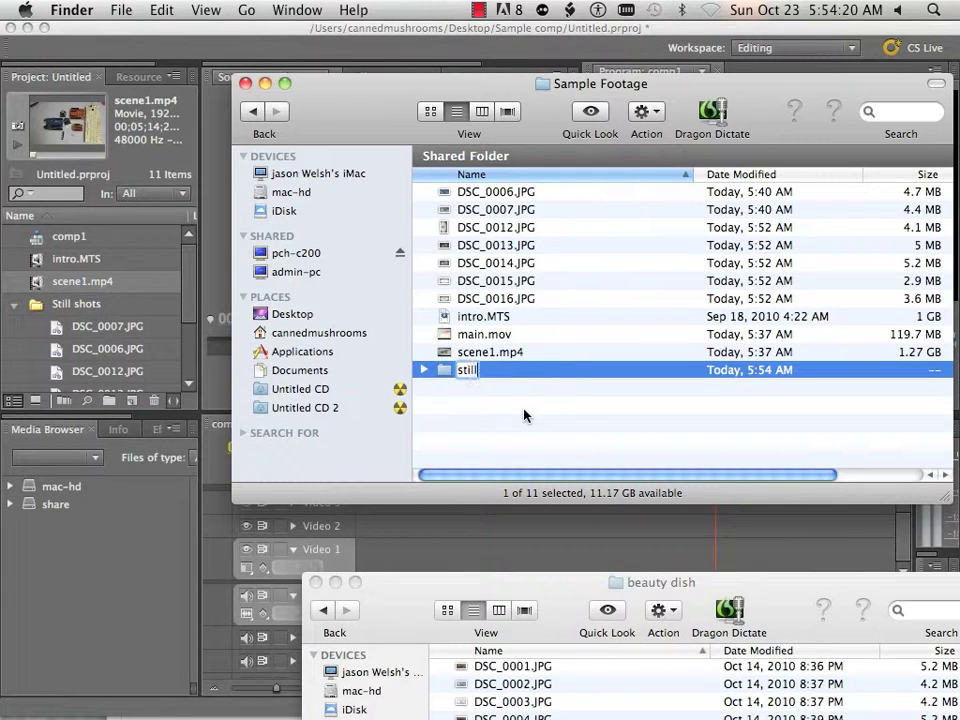
{"action": "type", "text": " images"}
{"action": "key", "text": "Return"}
Move the seven JPG files, DSC_0006.JPG through DSC_0016.JPG, into the still images folder
{"action": "left_click", "coordinate": [489, 192]}
{"action": "left_click", "coordinate": [476, 298], "text": "shift"}
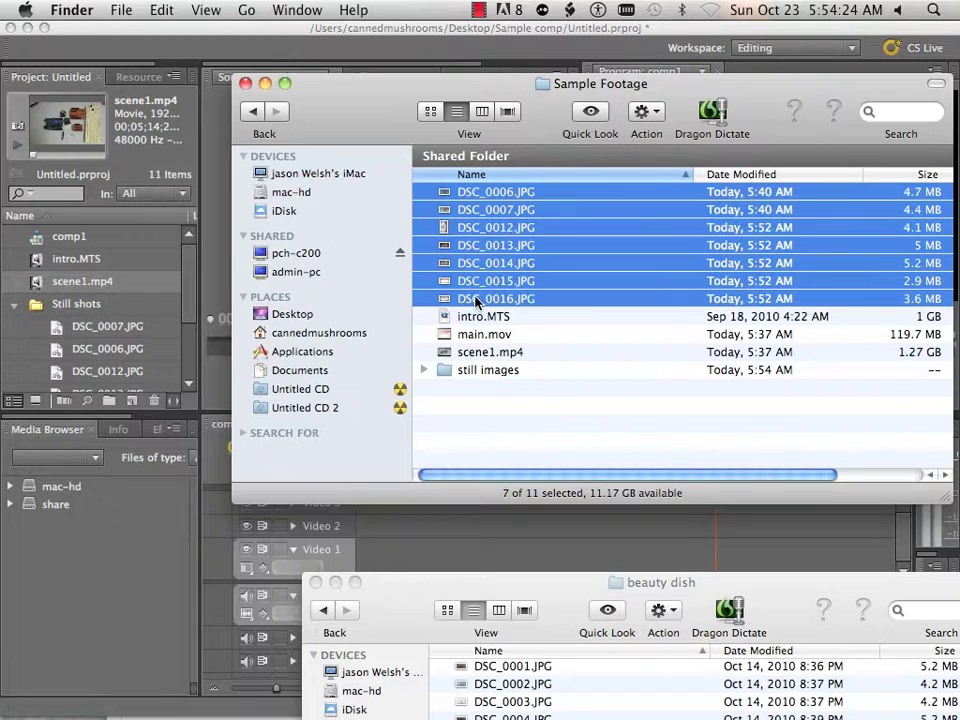
{"action": "left_click_drag", "start_coordinate": [476, 298], "coordinate": [475, 372]}
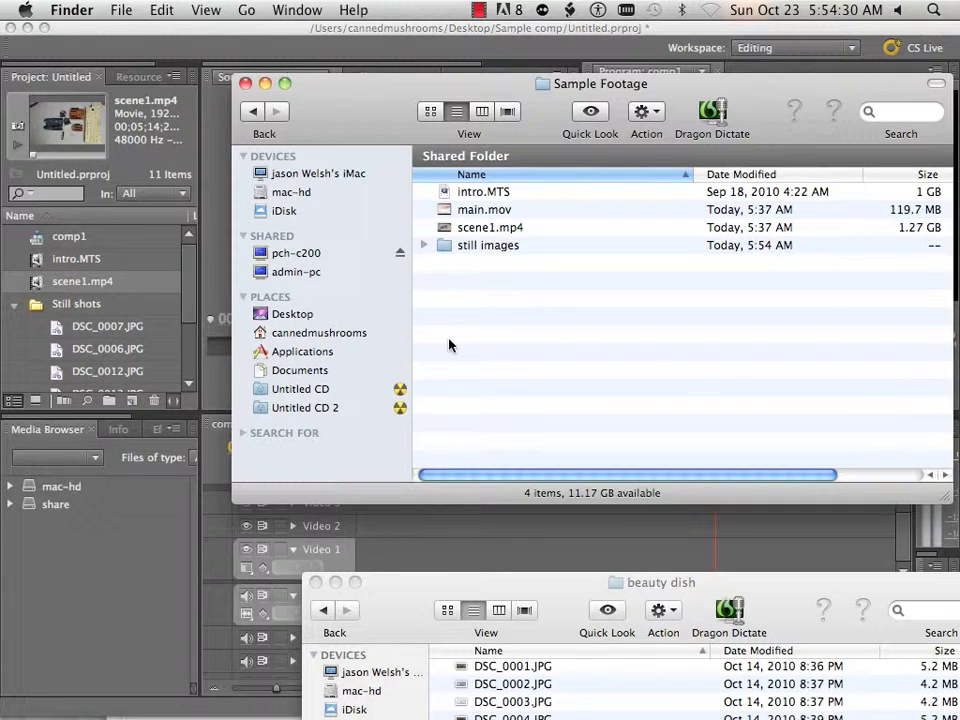
Return to Premiere Pro and relink the missing DSC_0007.JPG to its file in the still images folder of Sample Footage
{"action": "left_click", "coordinate": [91, 43]}
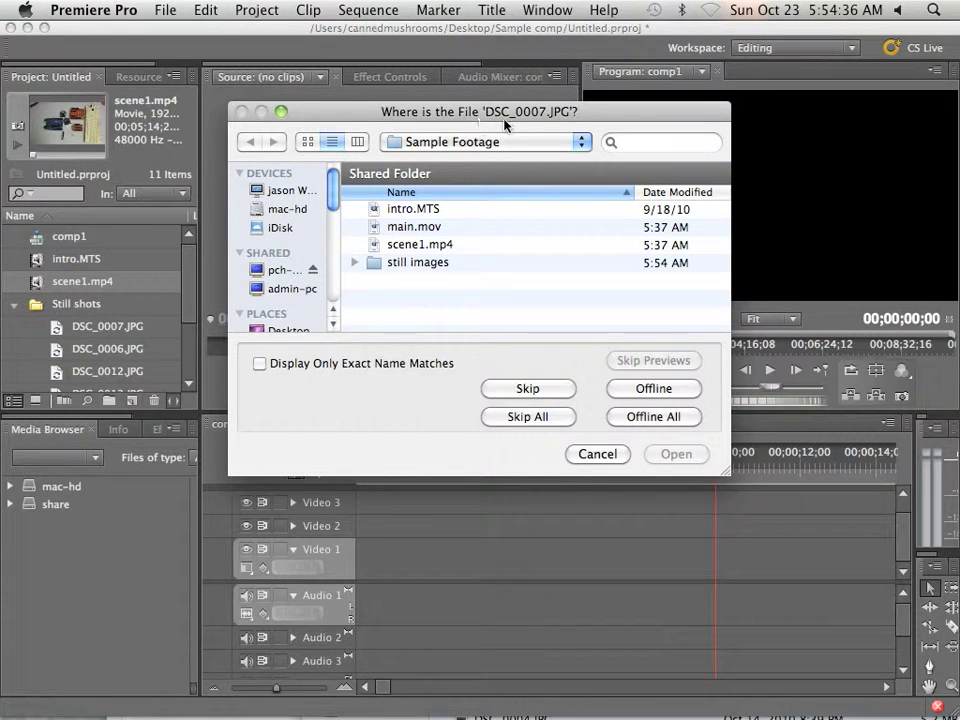
{"action": "left_click", "coordinate": [373, 266]}
{"action": "left_click", "coordinate": [356, 263]}
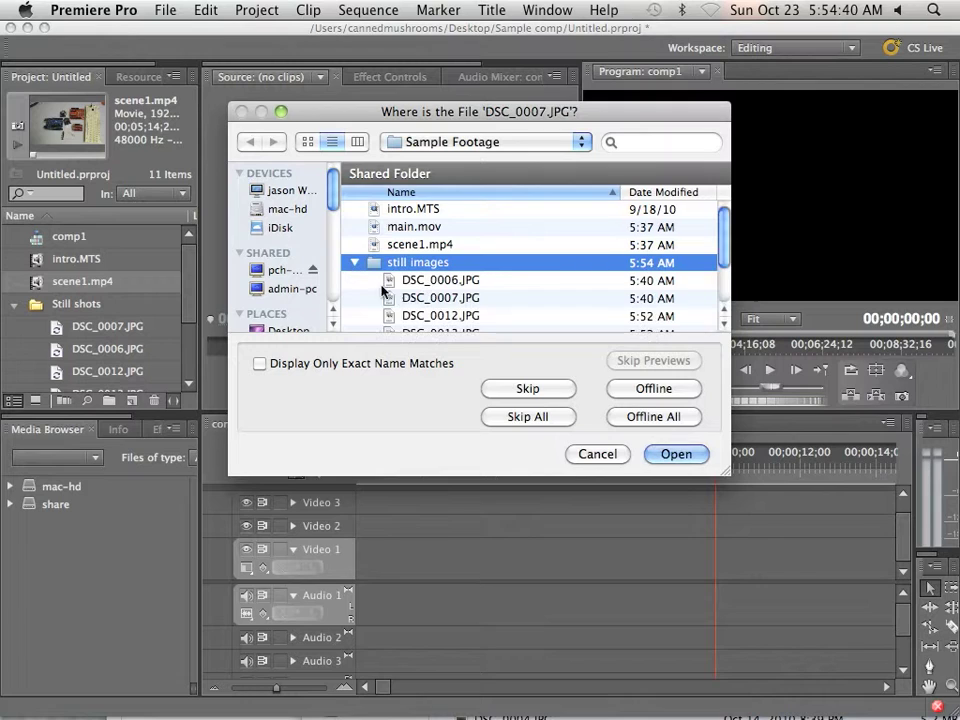
{"action": "left_click", "coordinate": [430, 300]}
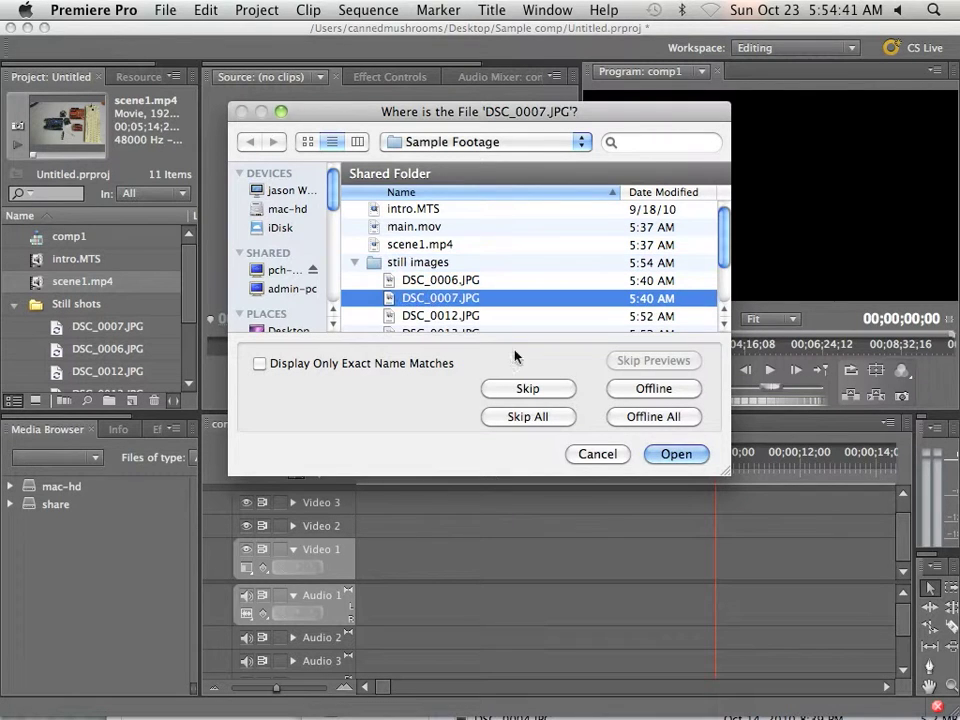
{"action": "left_click", "coordinate": [670, 453]}
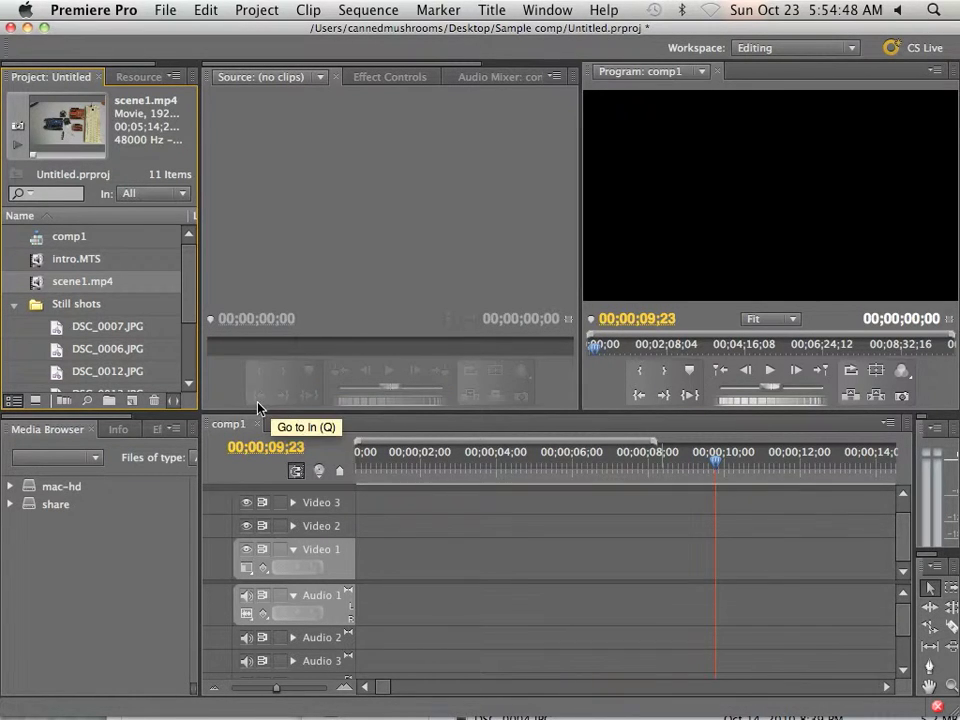
Expand the mac-hd drive in the Media Browser, look through its folders, and switch to the Sample Footage window in Finder
{"action": "left_click", "coordinate": [10, 487]}
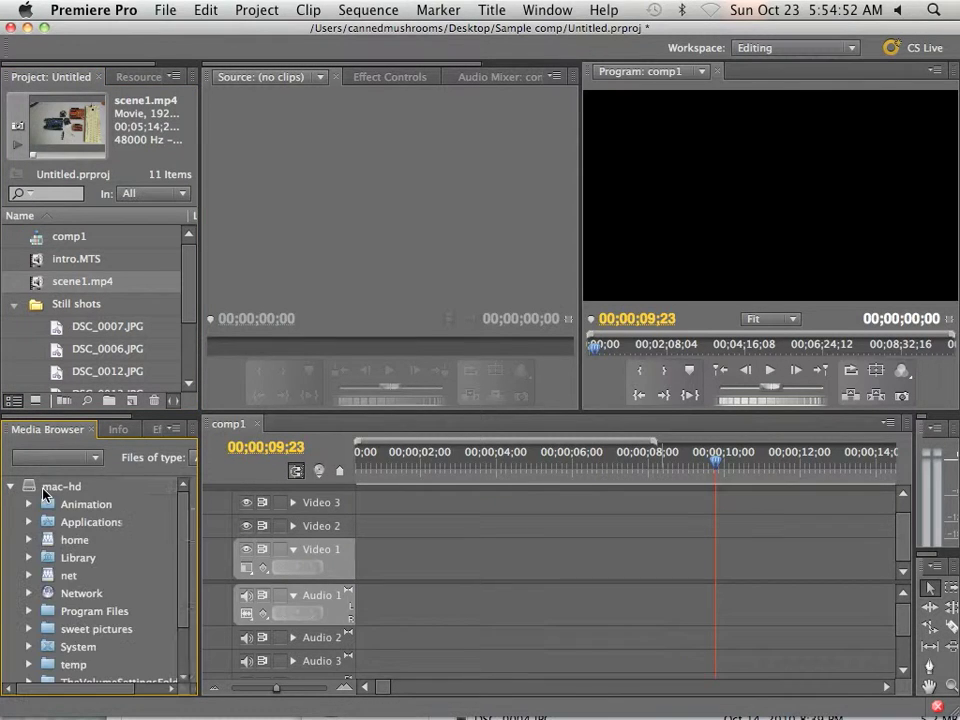
{"action": "scroll", "coordinate": [124, 532], "scroll_direction": "down", "scroll_amount": 2}
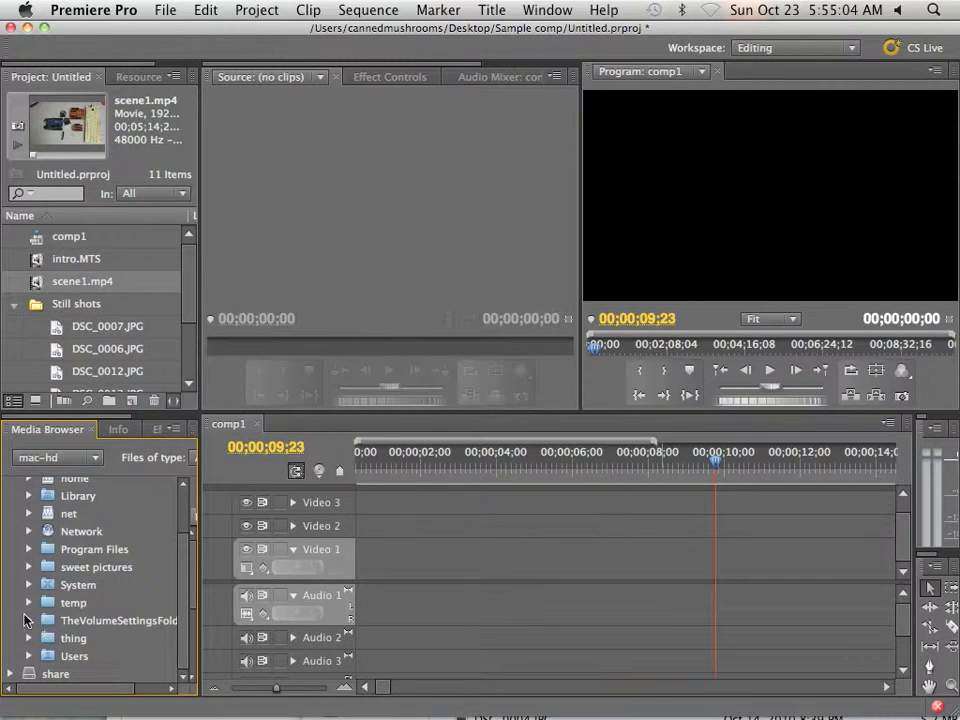
{"action": "scroll", "coordinate": [50, 590], "scroll_direction": "up", "scroll_amount": 3}
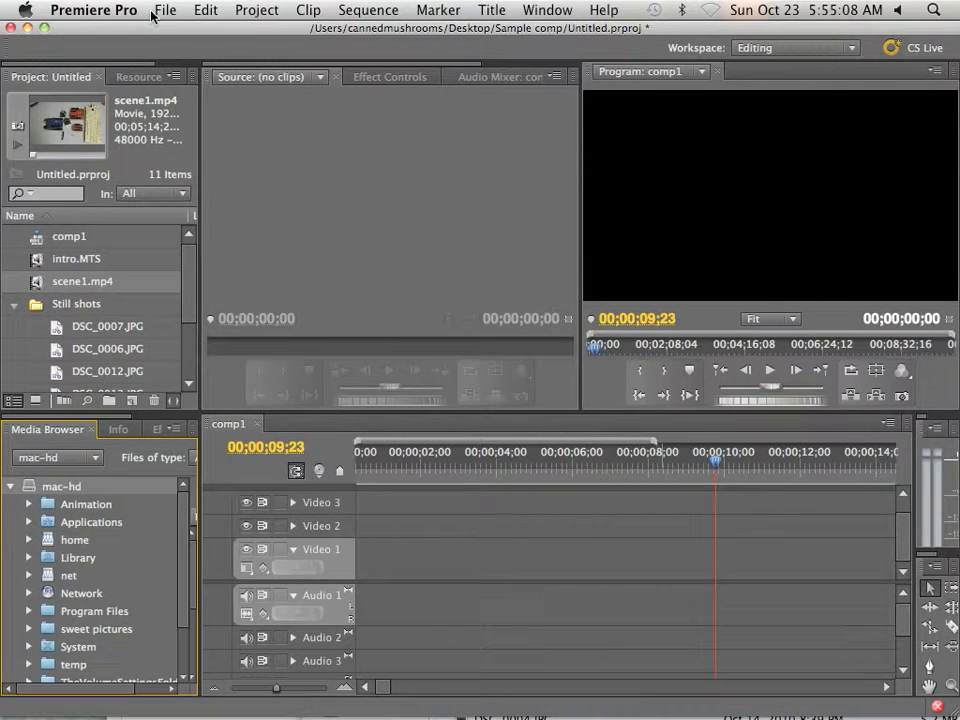
{"action": "mouse_move", "coordinate": [62, 714]}
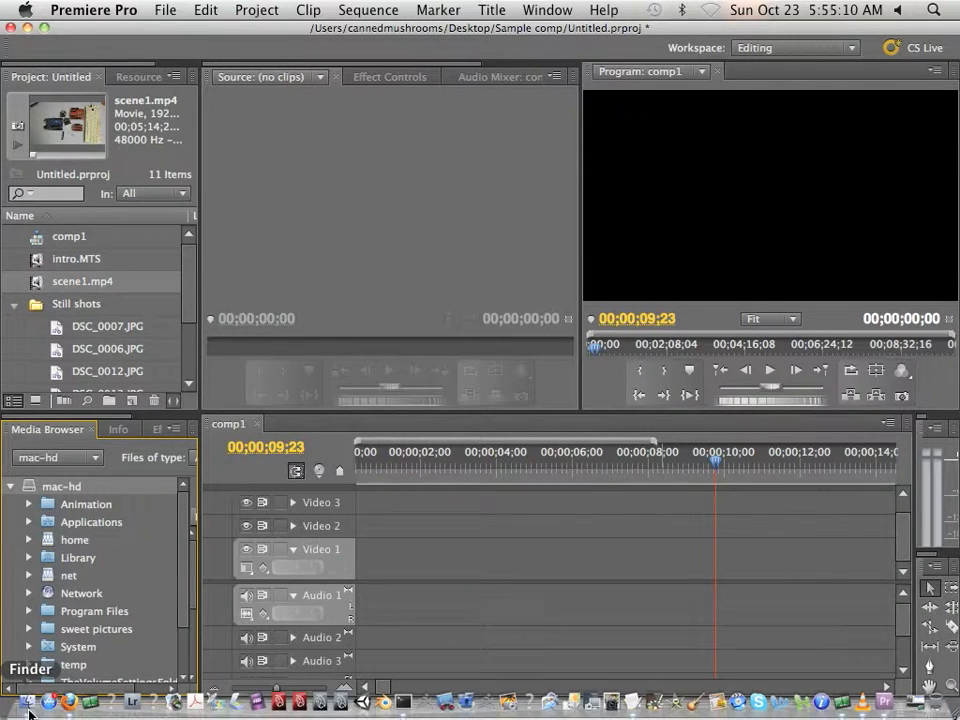
{"action": "left_click", "coordinate": [27, 708]}
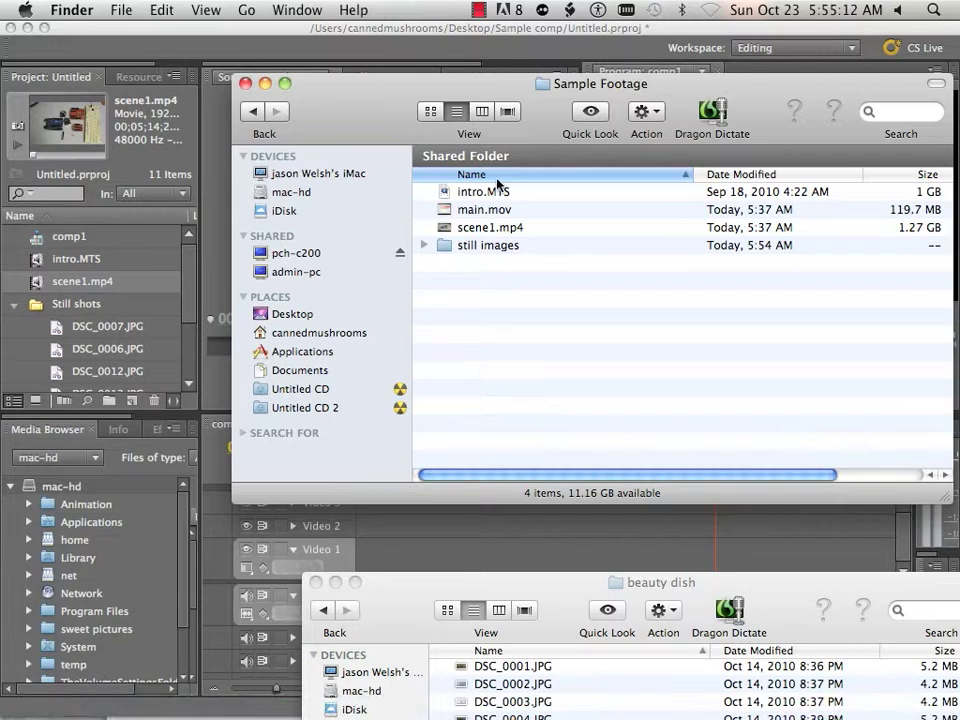